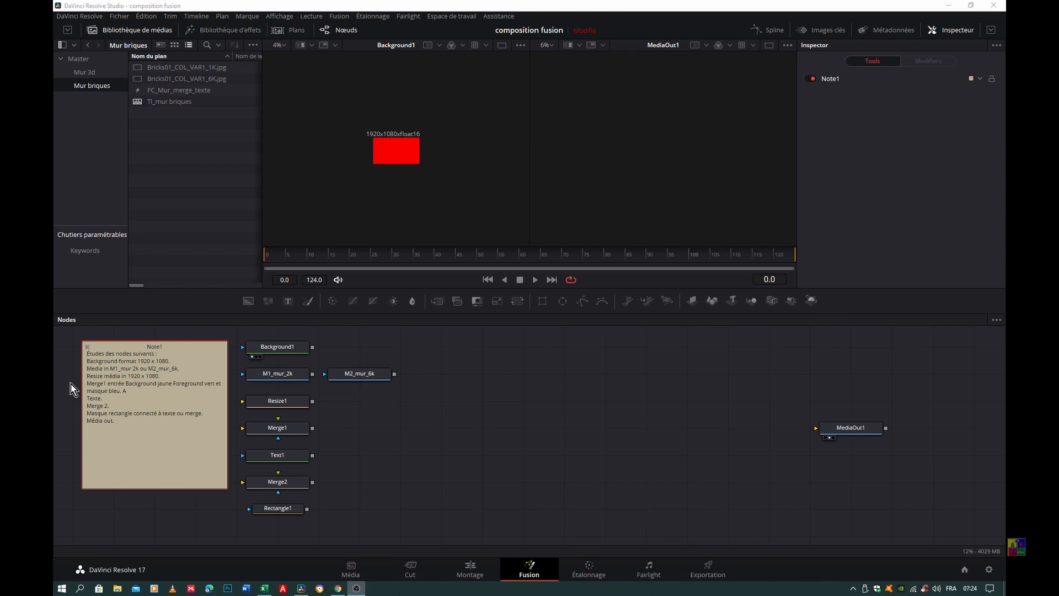
Review the project settings for timeline format, video monitoring, optimized media and working folders
left_click(364, 568)
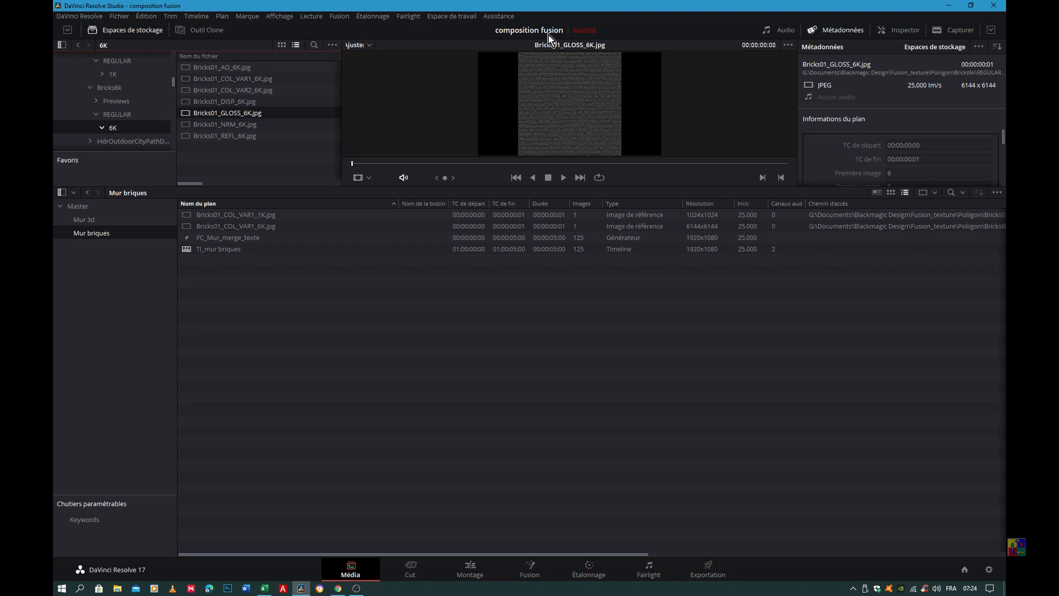
left_click(989, 570)
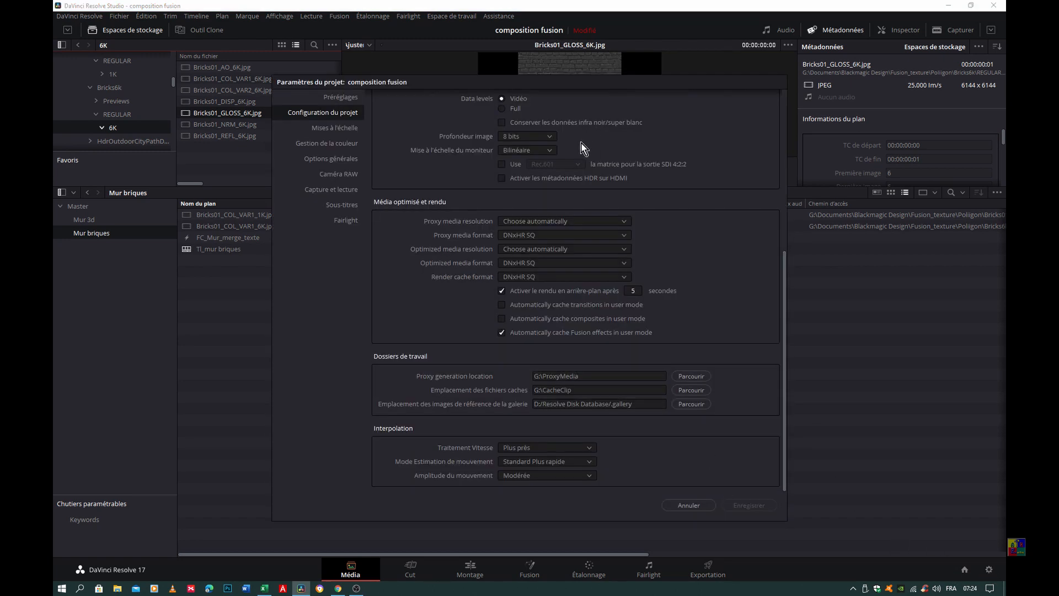
scroll(525, 200, "down", 3)
scroll(525, 200, "up", 3)
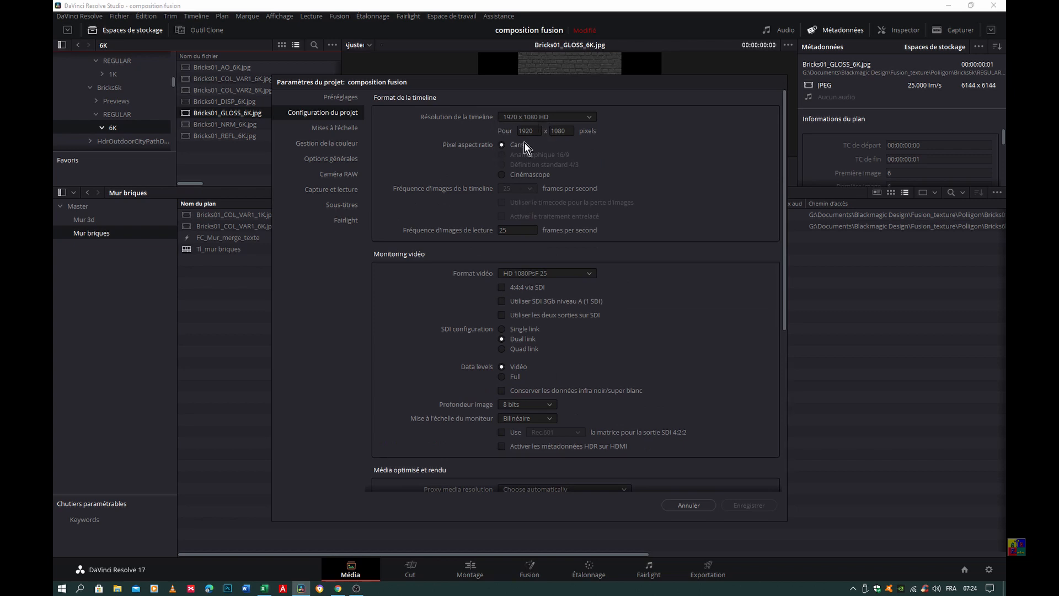
scroll(435, 305, "down", 3)
scroll(404, 336, "down", 3)
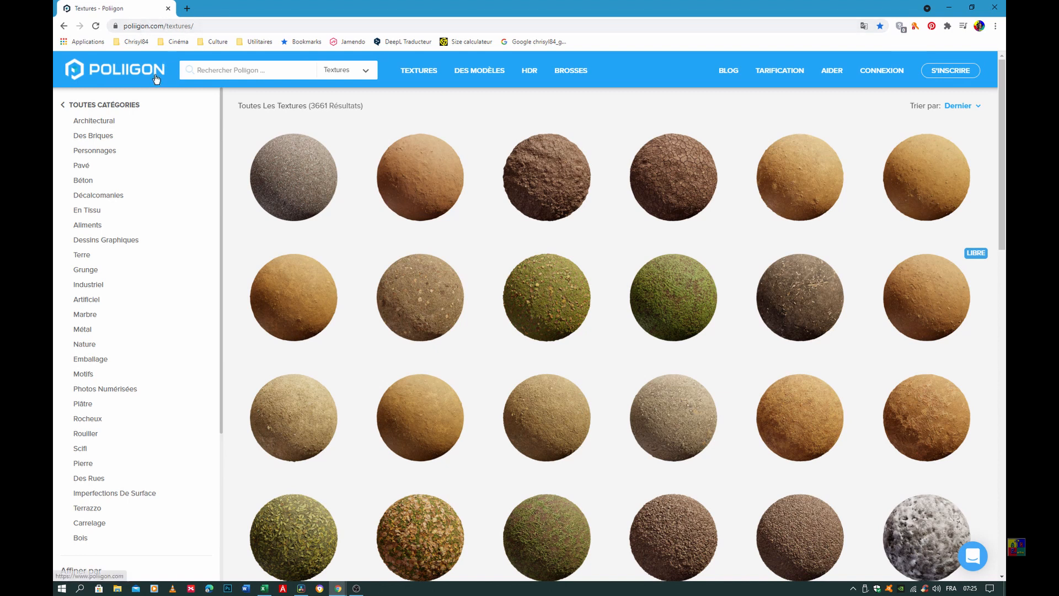
Inspect the resolution metadata of the 1K and 6K brick images and the FC_Mur_merge_texte composition in the Mur briques bin
mouse_move(390, 176)
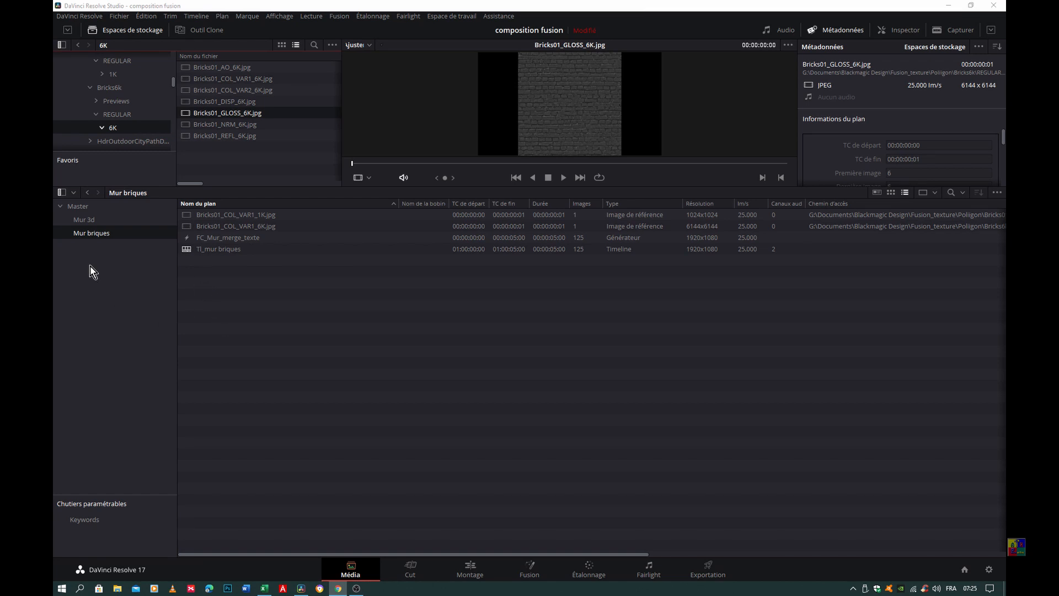
double_click(86, 234)
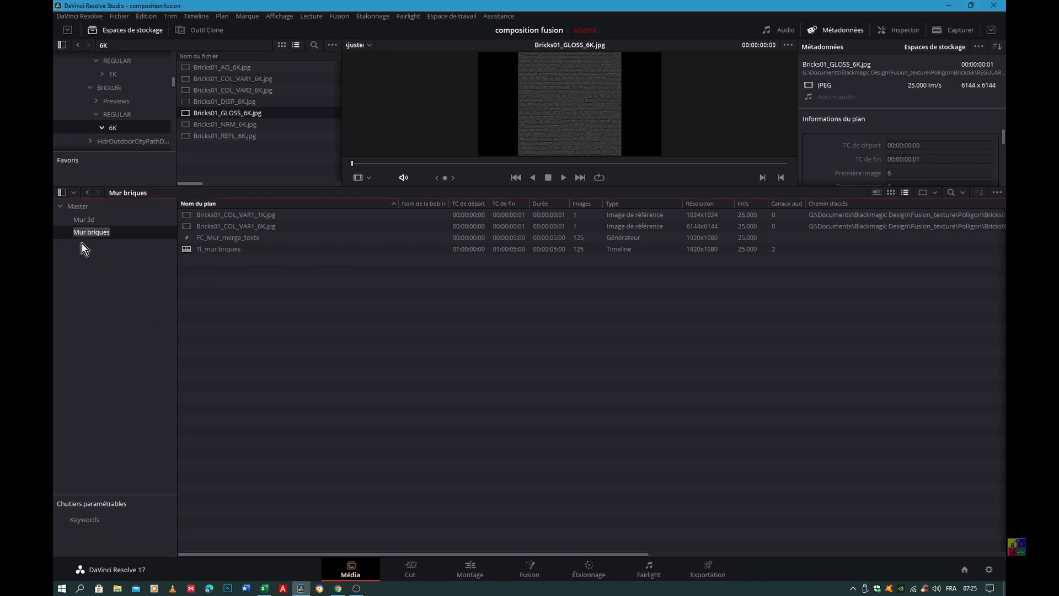
key("Return")
left_click(240, 216)
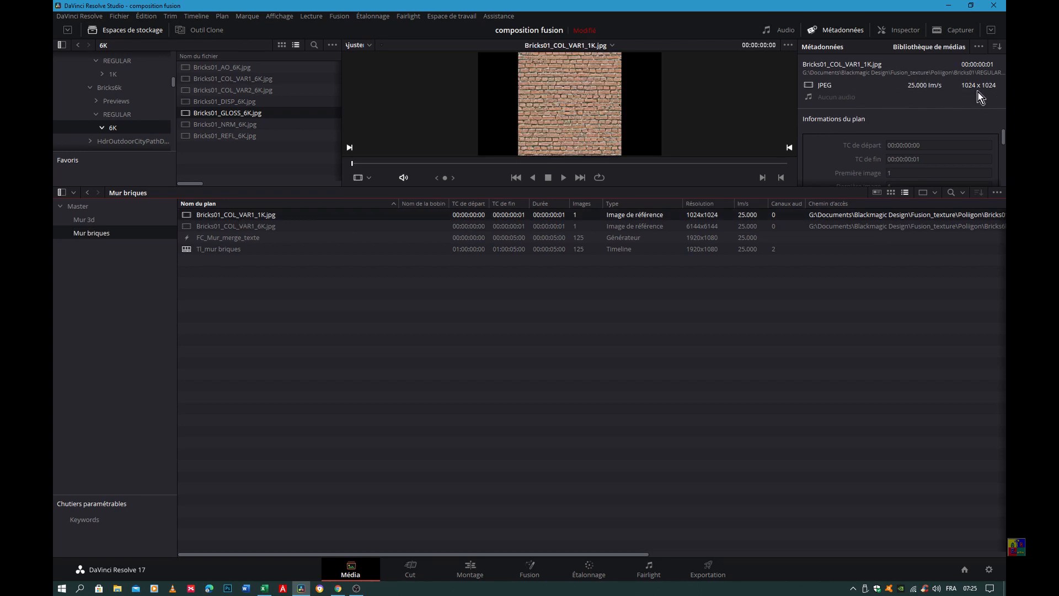
left_click(230, 225)
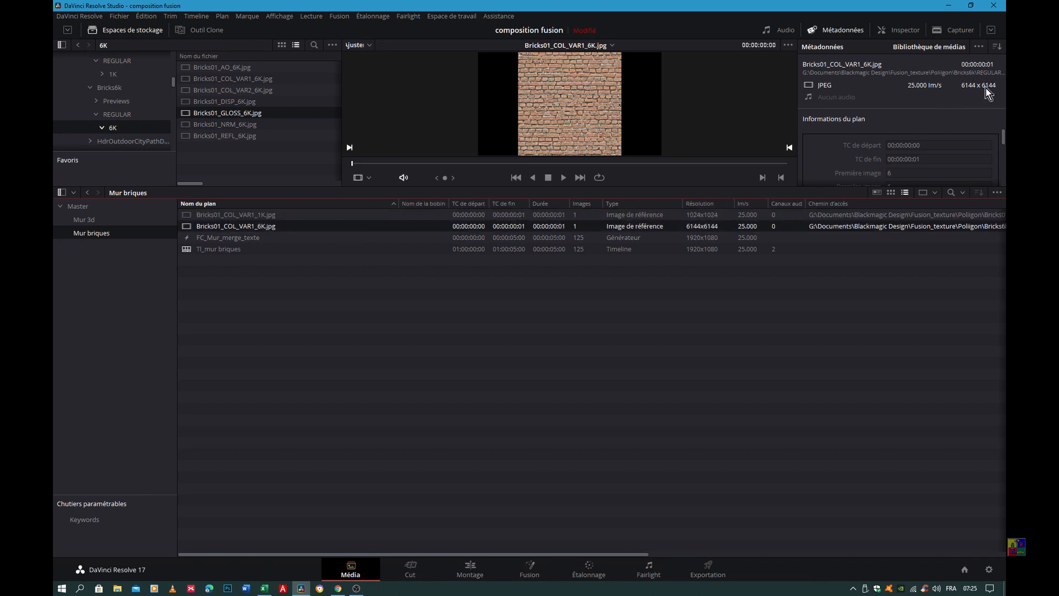
left_click(225, 239)
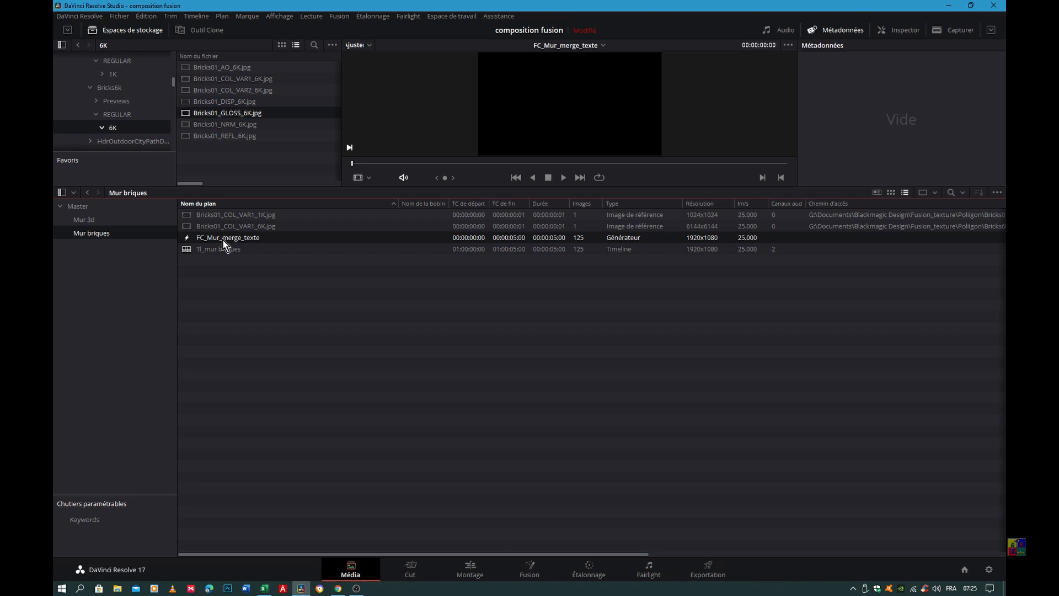
right_click(222, 295)
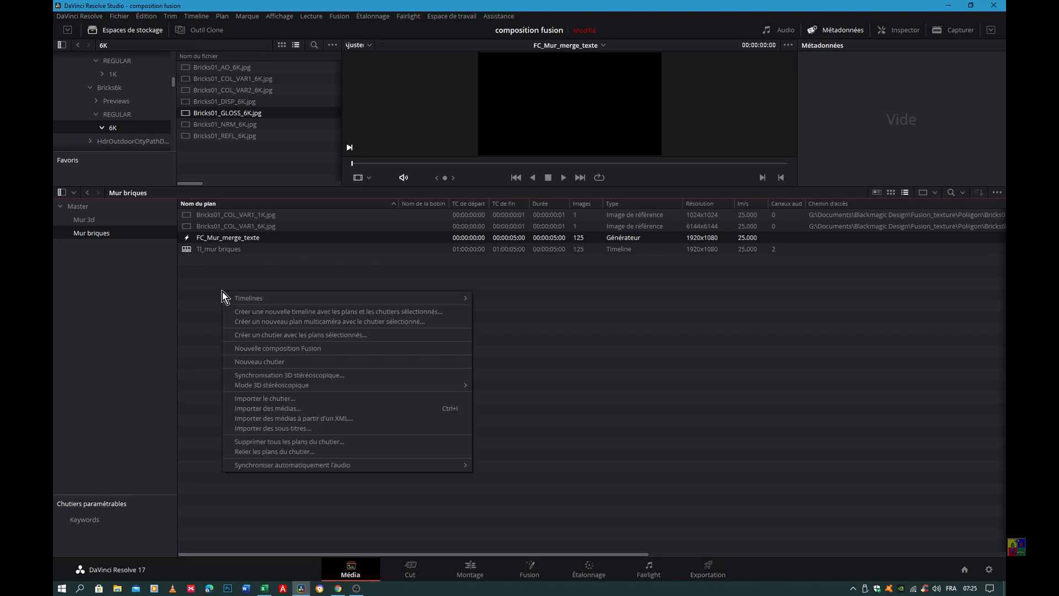
left_click(266, 346)
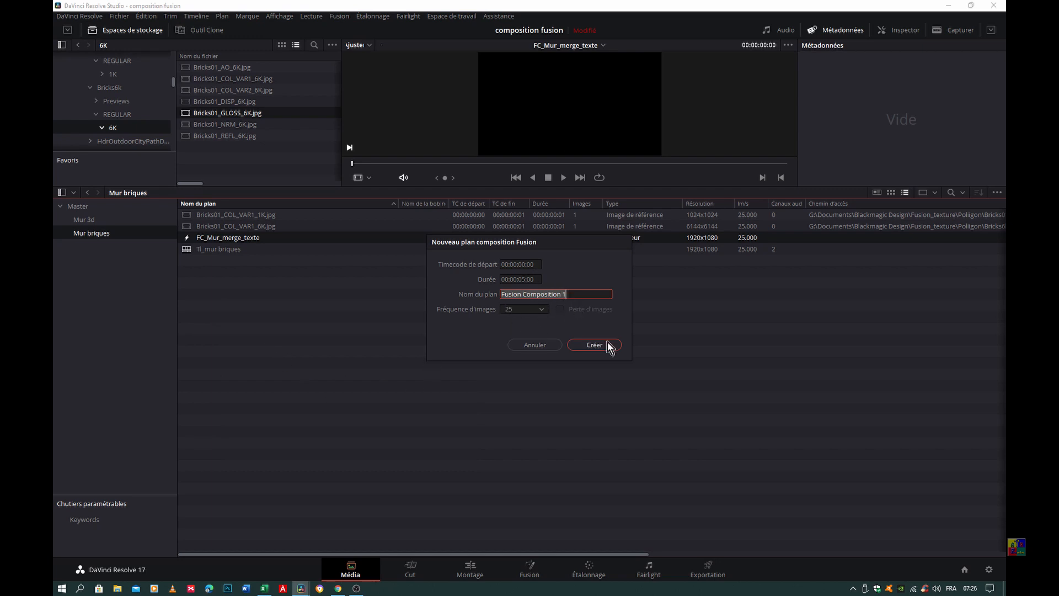
left_click(533, 346)
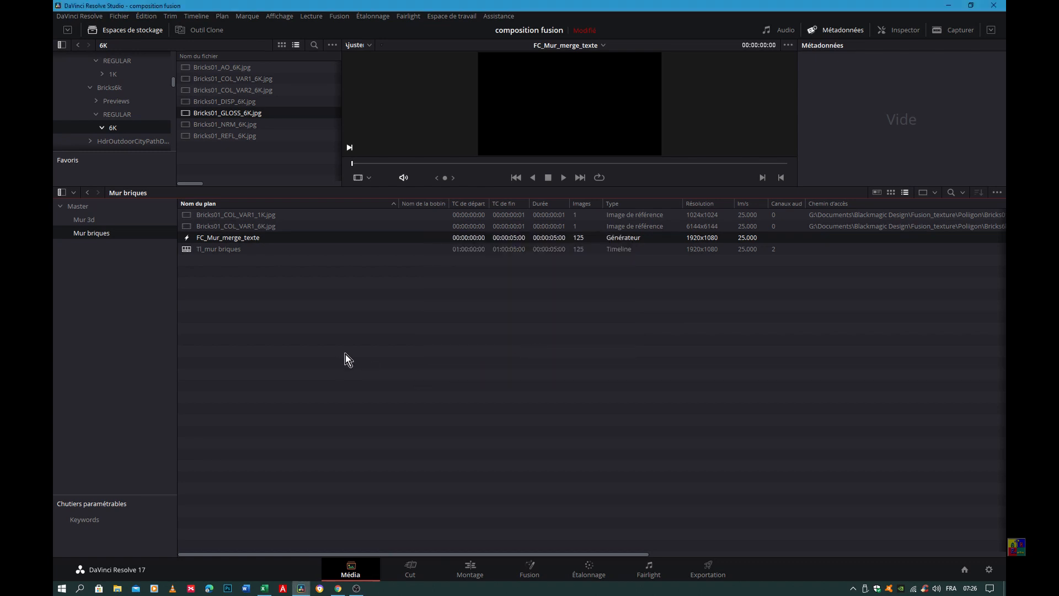
right_click(255, 244)
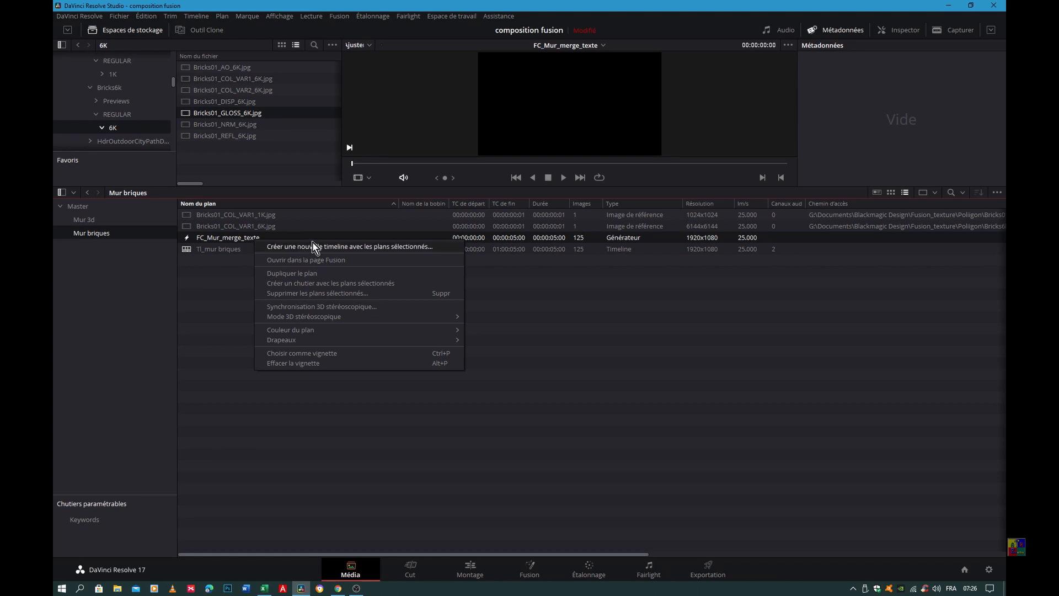
left_click(212, 261)
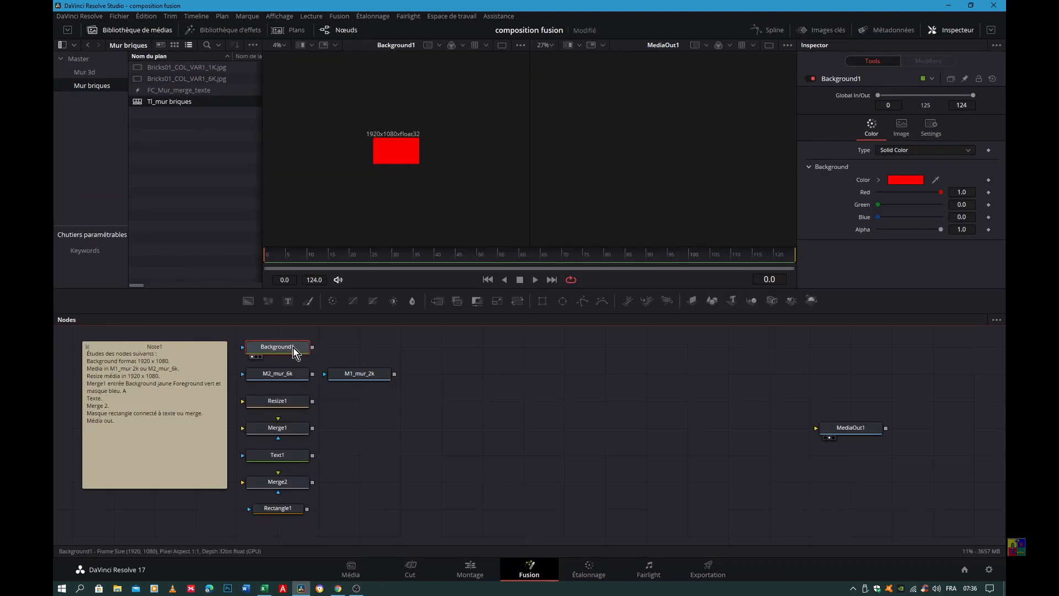
Place Background1 in line with MediaOut1, connect the two to preview the output, and remove the connection
left_click_drag(274, 348, 831, 434)
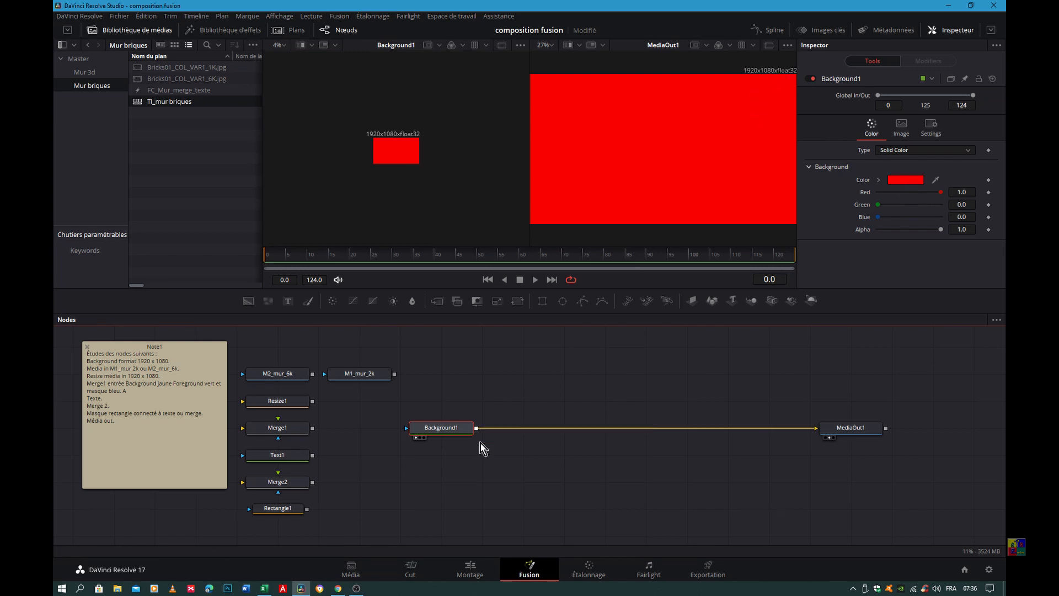
mouse_move(487, 441)
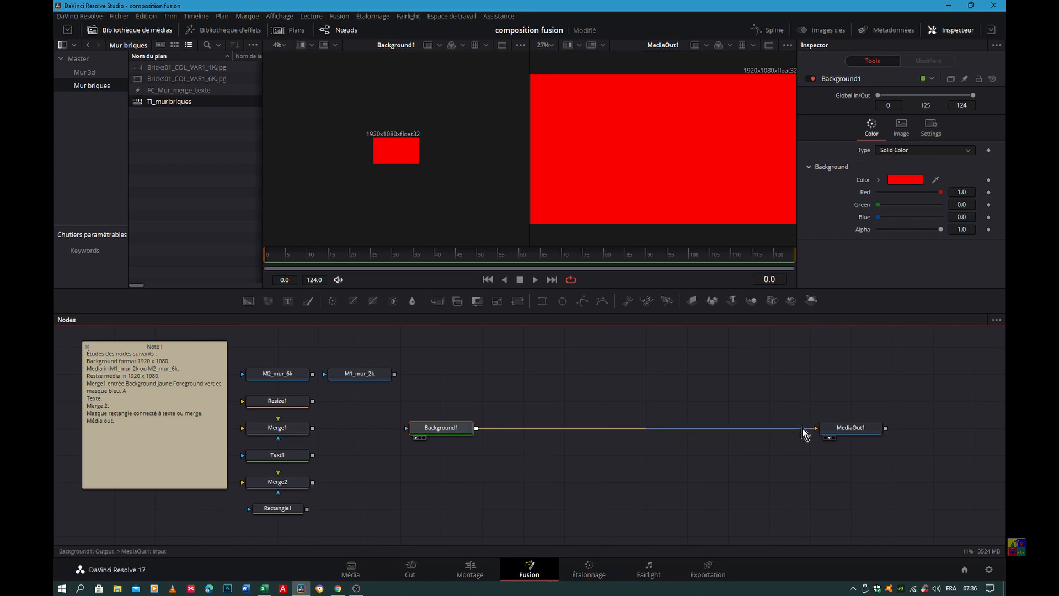
left_click_drag(810, 428, 792, 439)
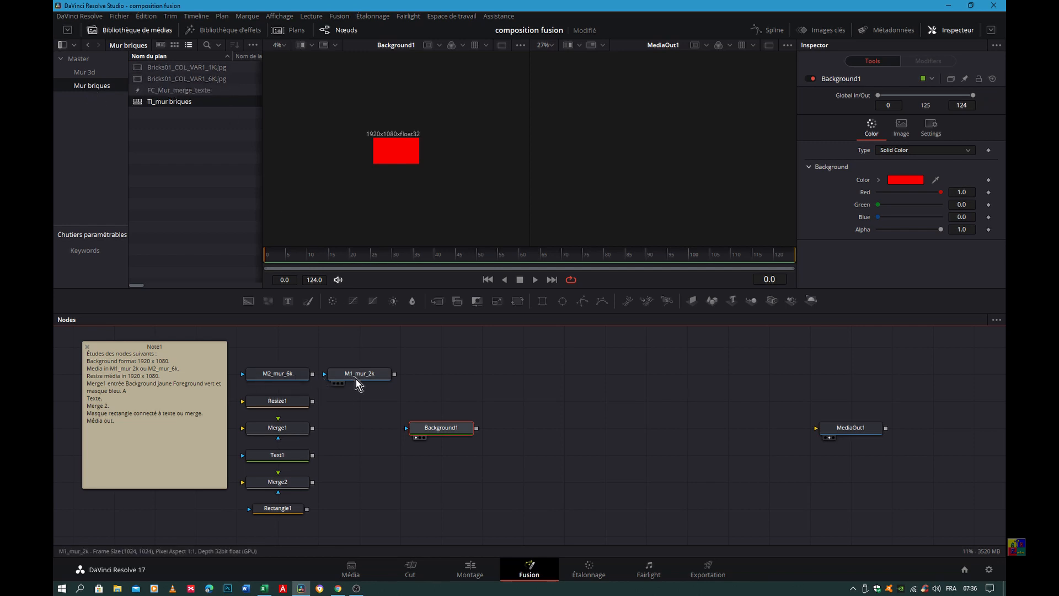
Place M1_mur_2k above Background1, connect it to MediaOut1 to preview the bricks, and remove the connection
left_click_drag(354, 377, 661, 402)
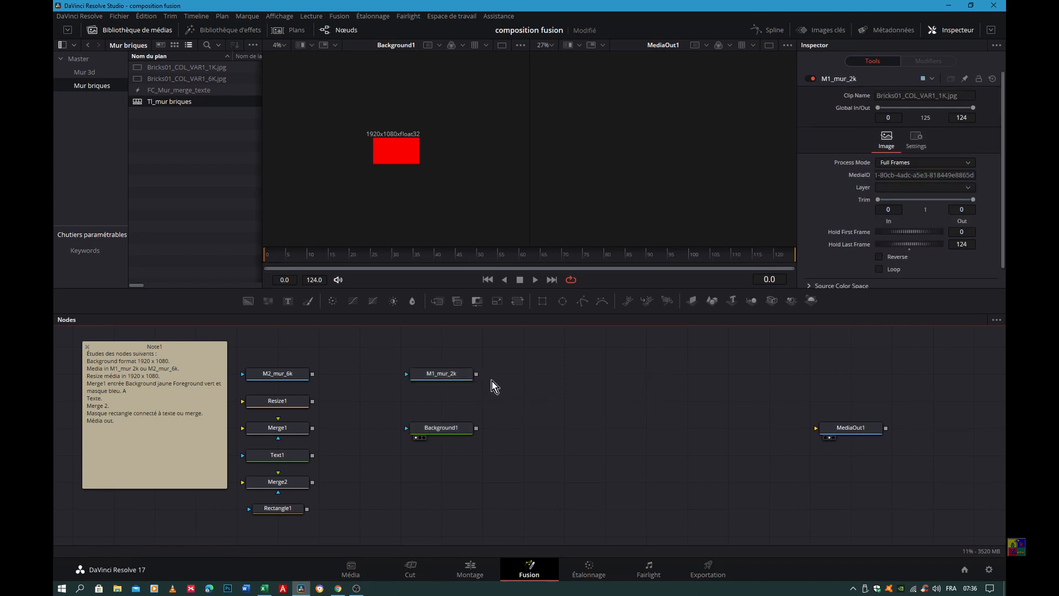
left_click_drag(477, 374, 822, 436)
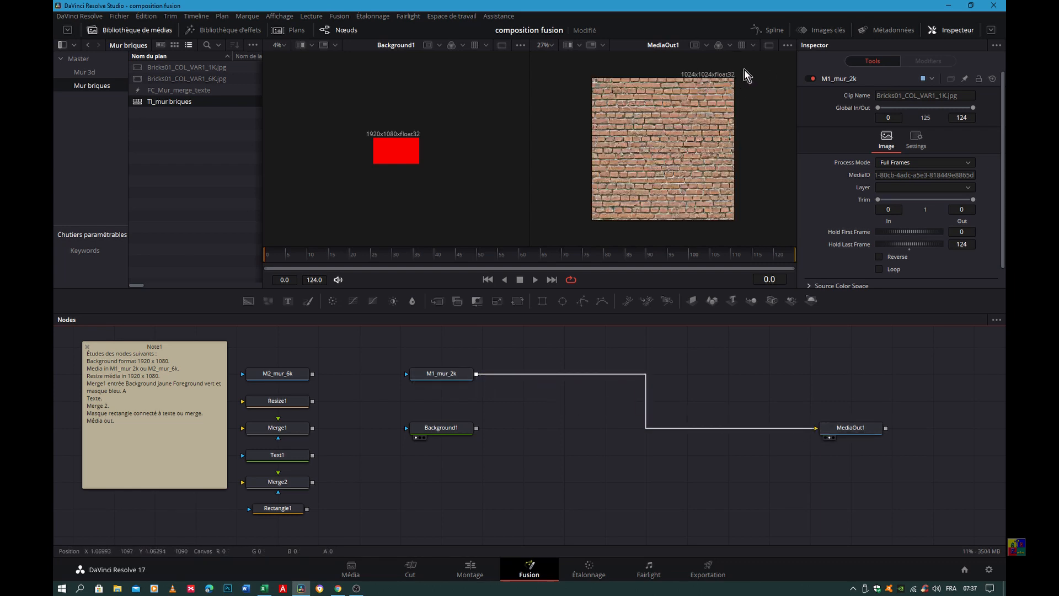
left_click_drag(795, 428, 742, 427)
Place Merge1 between Background1 and MediaOut1 and connect Background1 to its background input
left_click(444, 428)
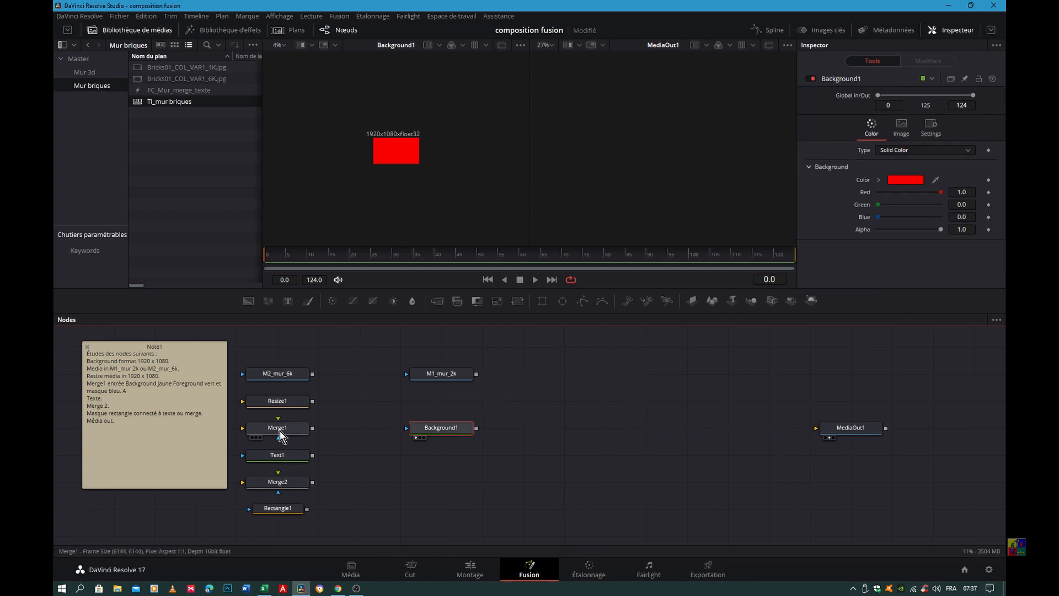
left_click_drag(274, 430, 517, 432)
left_click(517, 431)
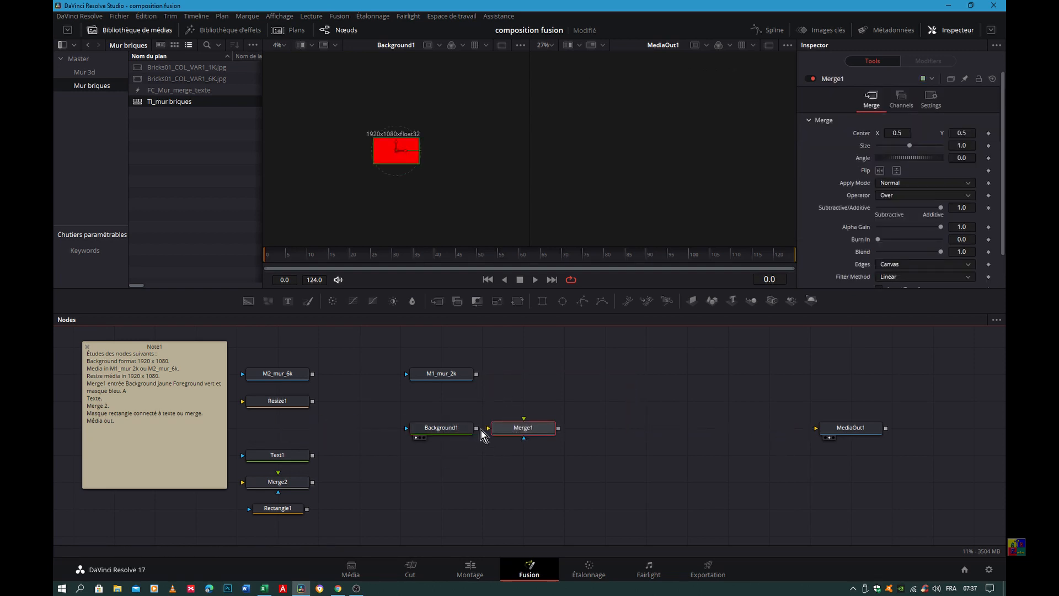
left_click(479, 429)
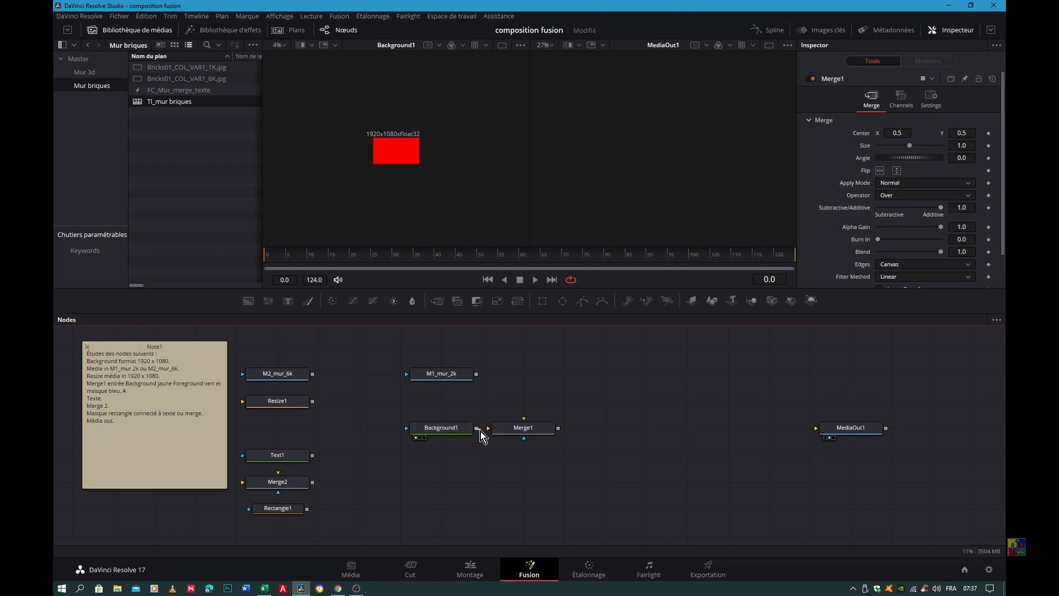
left_click_drag(475, 429, 495, 428)
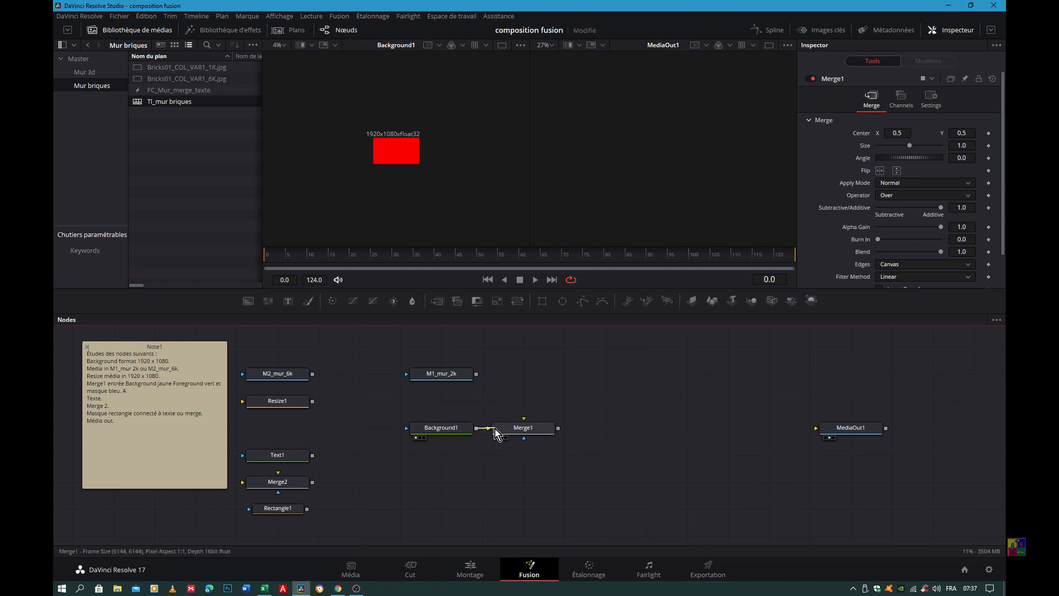
left_click(503, 436)
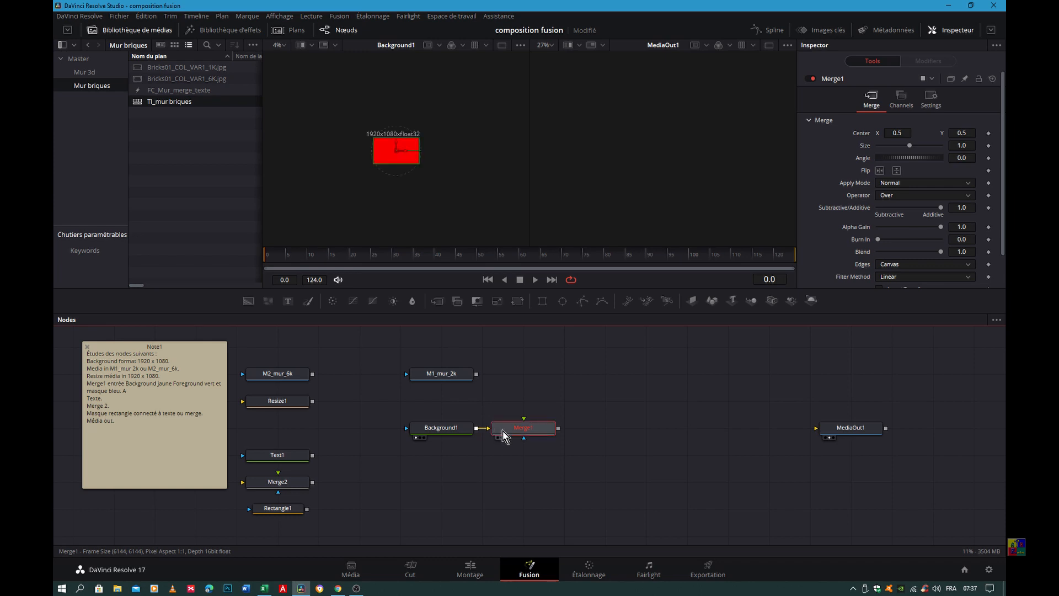
Connect M1_mur_2k to Merge1's foreground input and Merge1's output to MediaOut1
left_click_drag(477, 374, 524, 421)
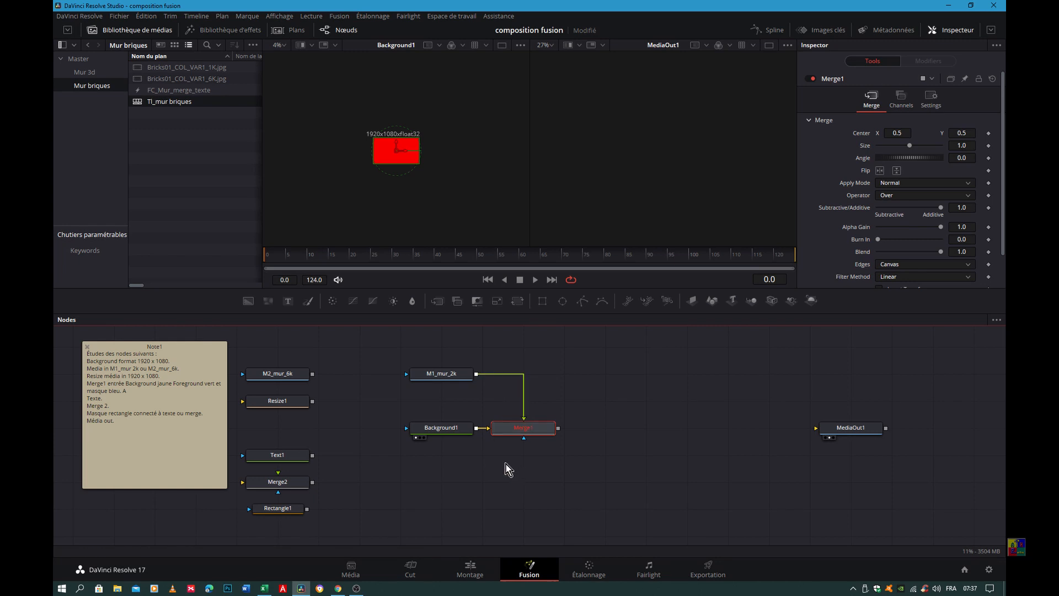
left_click_drag(559, 428, 844, 432)
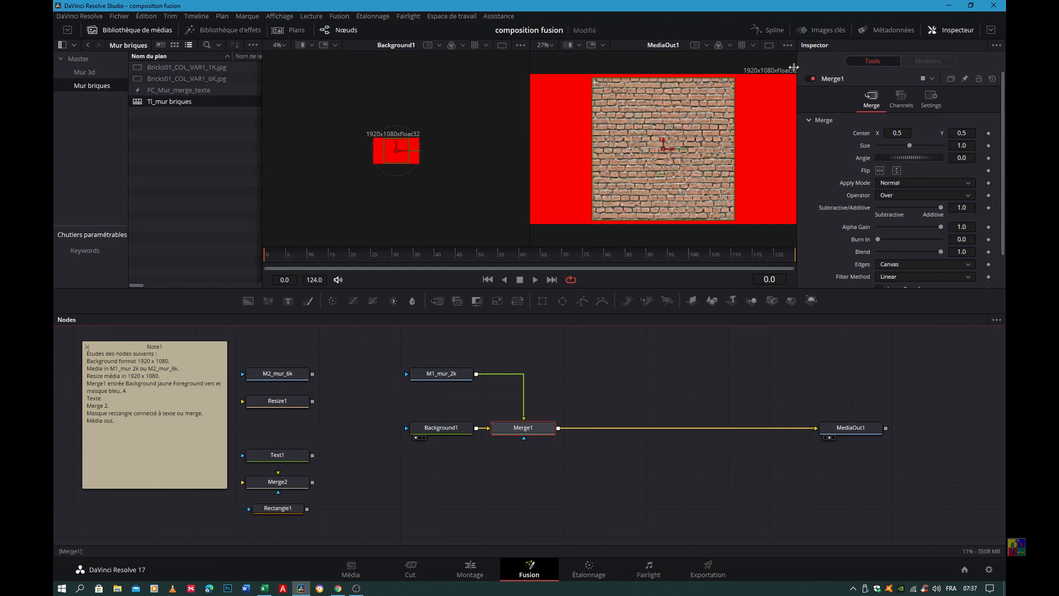
Insert Resize1 between M1_mur_2k and Merge1, aligning them vertically, and space Background1 farther from Merge1
left_click_drag(431, 378, 503, 364)
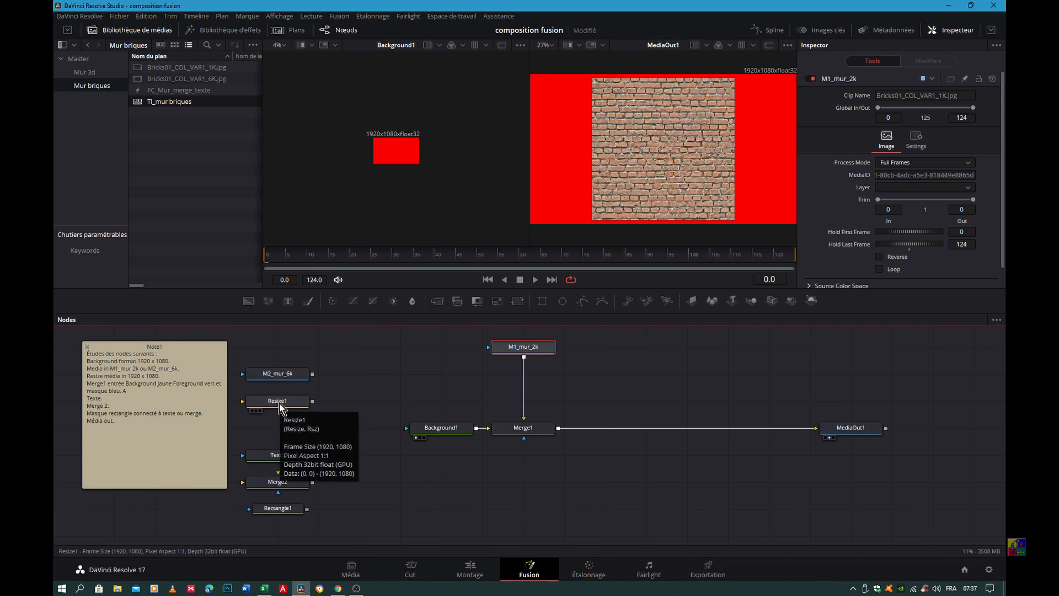
left_click_drag(280, 396, 444, 369)
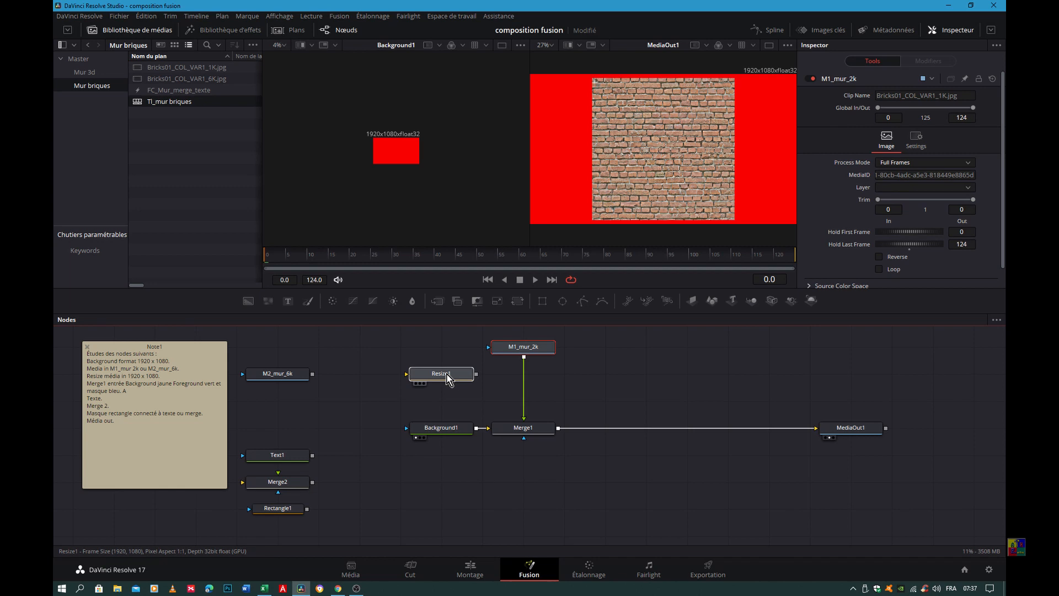
left_click_drag(447, 373, 524, 383)
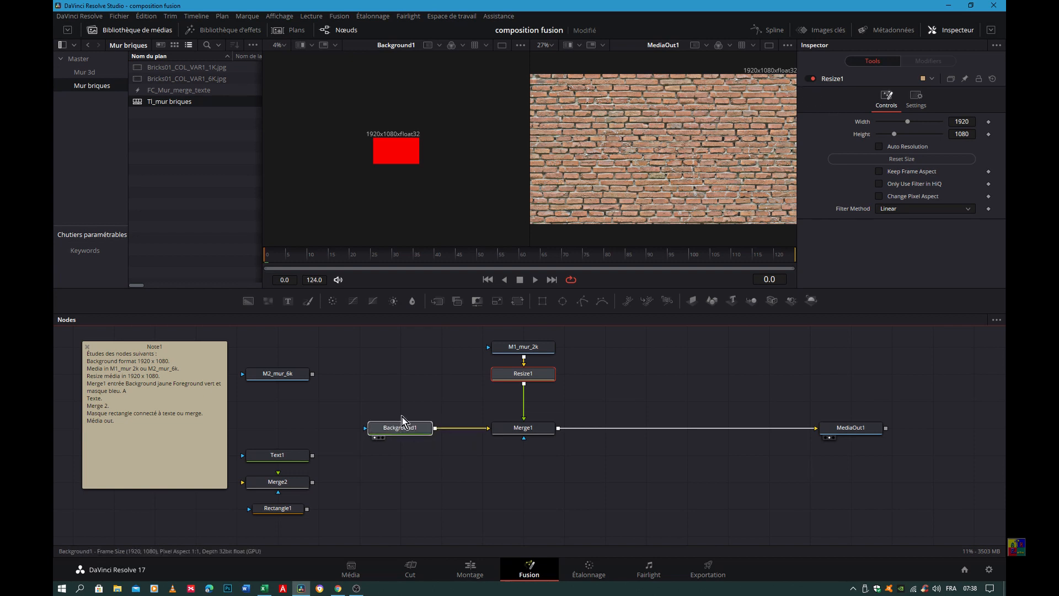
left_click_drag(453, 428, 411, 428)
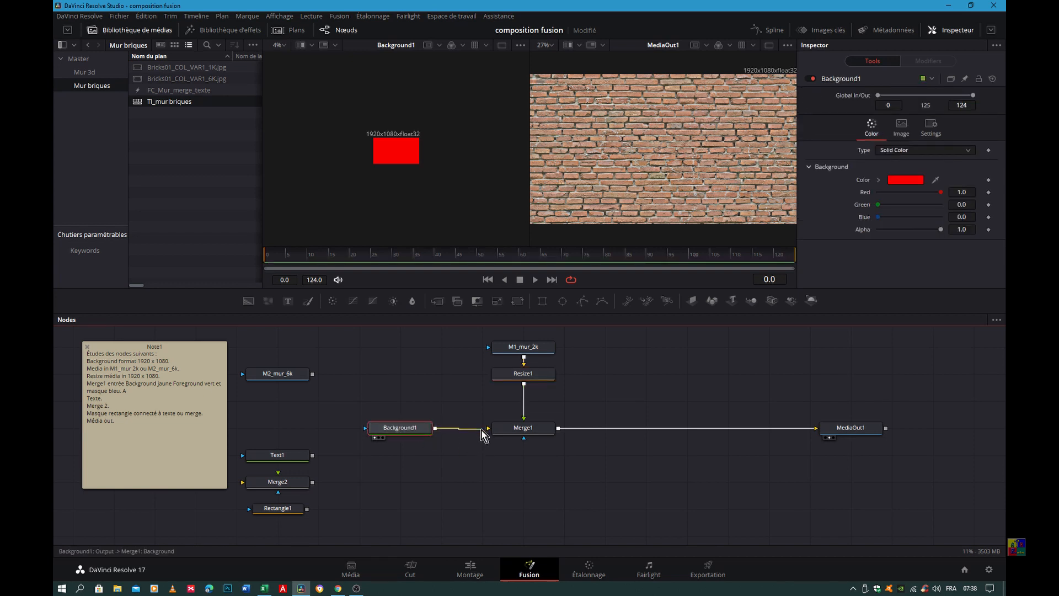
Try feeding Resize1 into Merge1's background input in place of Background1, and restore the original connections
left_click_drag(484, 436, 474, 458)
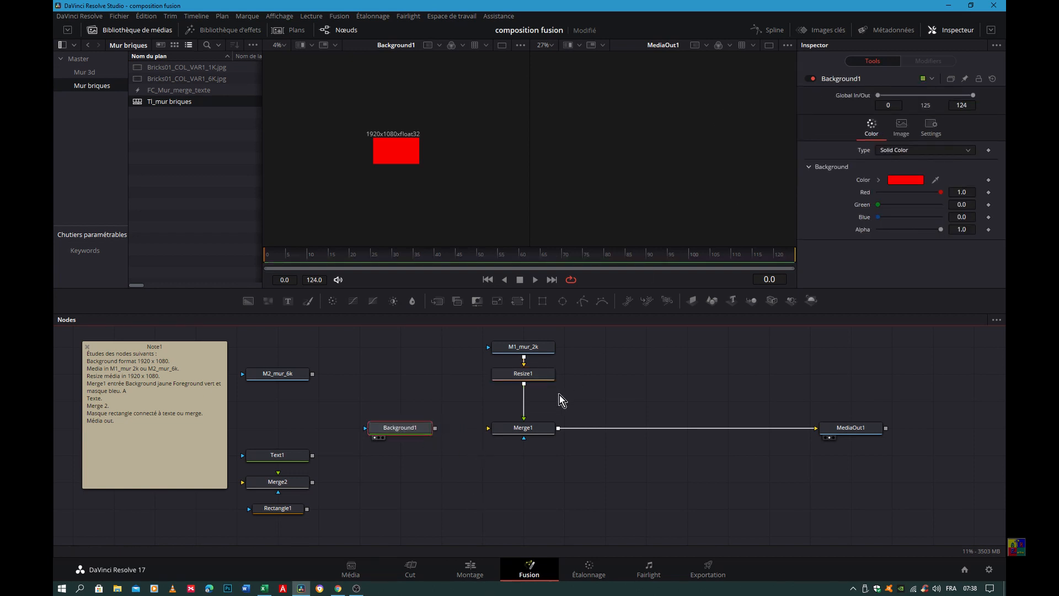
left_click_drag(524, 384, 490, 428)
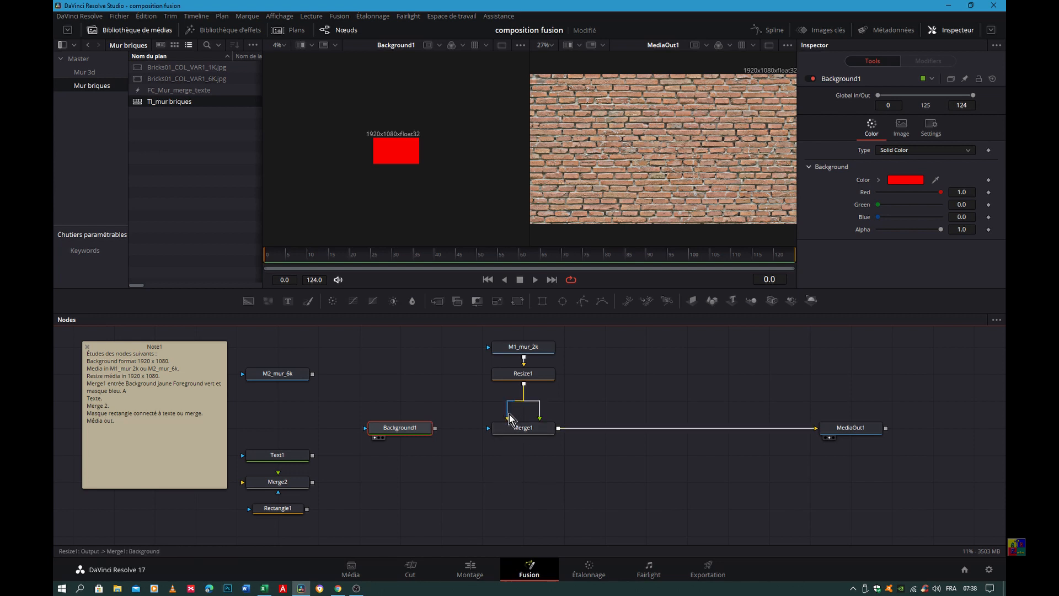
left_click_drag(509, 414, 508, 415)
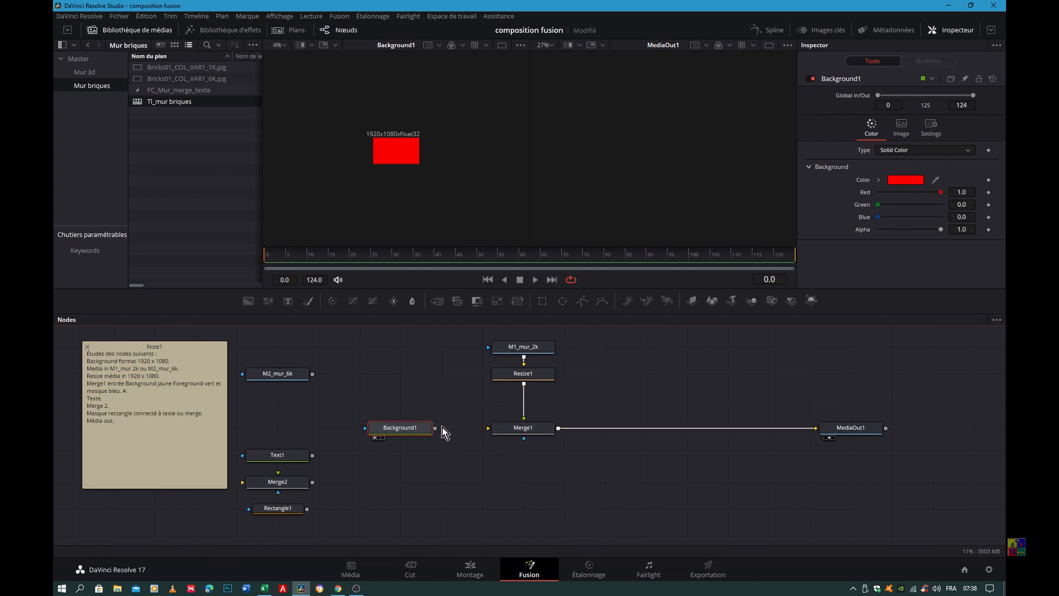
left_click_drag(480, 428, 489, 428)
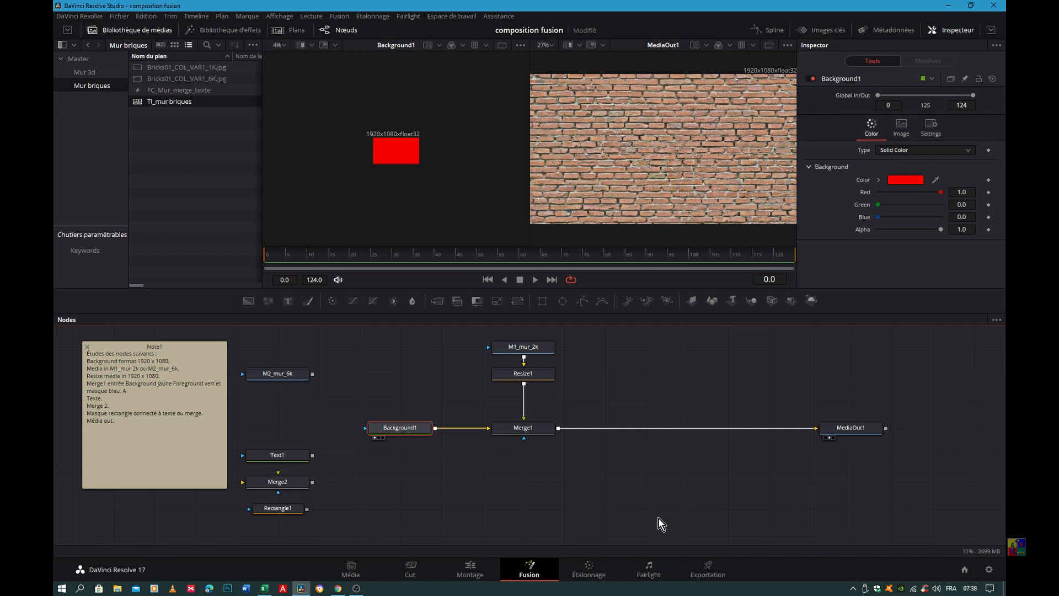
Replace M1_mur_2k with M2_mur_6k above Resize1, connect M2_mur_6k directly to MediaOut1 and fit the image in the viewer
left_click(485, 373)
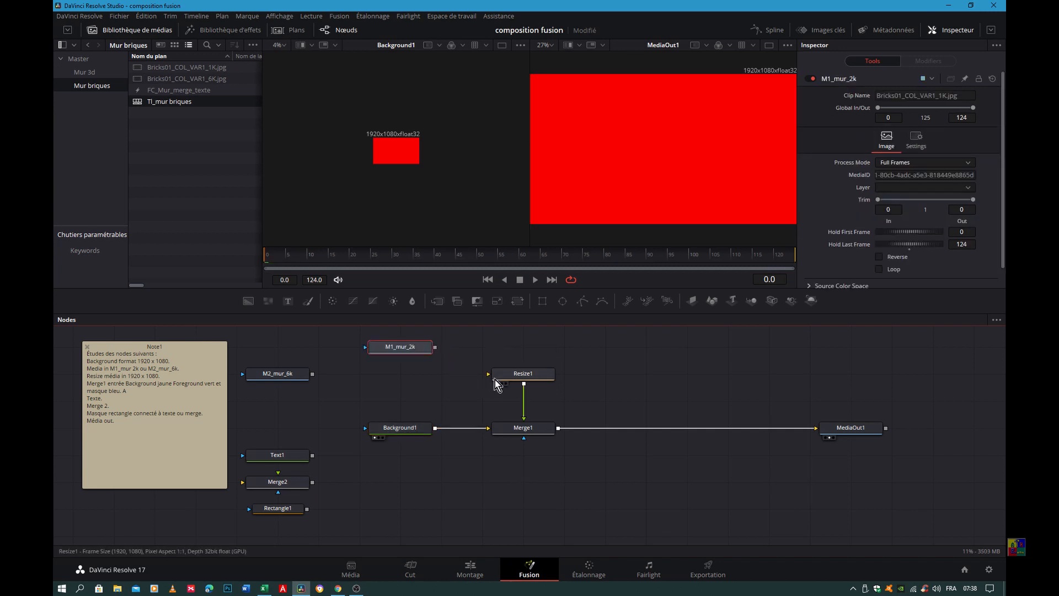
left_click_drag(266, 374, 517, 348)
left_click(804, 415)
left_click_drag(805, 426, 759, 447)
left_click_drag(558, 347, 822, 426)
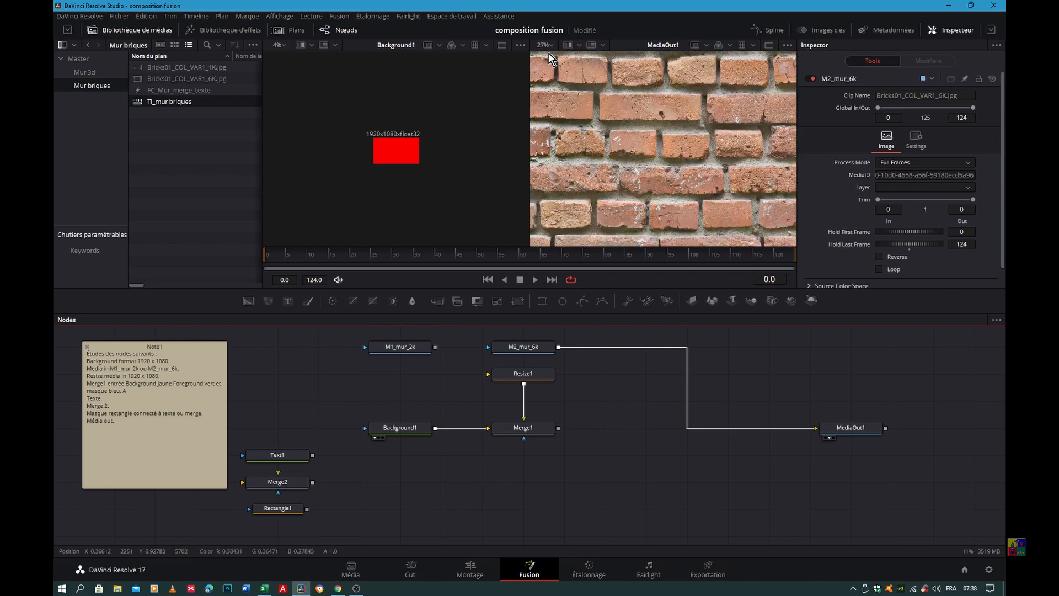
left_click(552, 47)
left_click(546, 59)
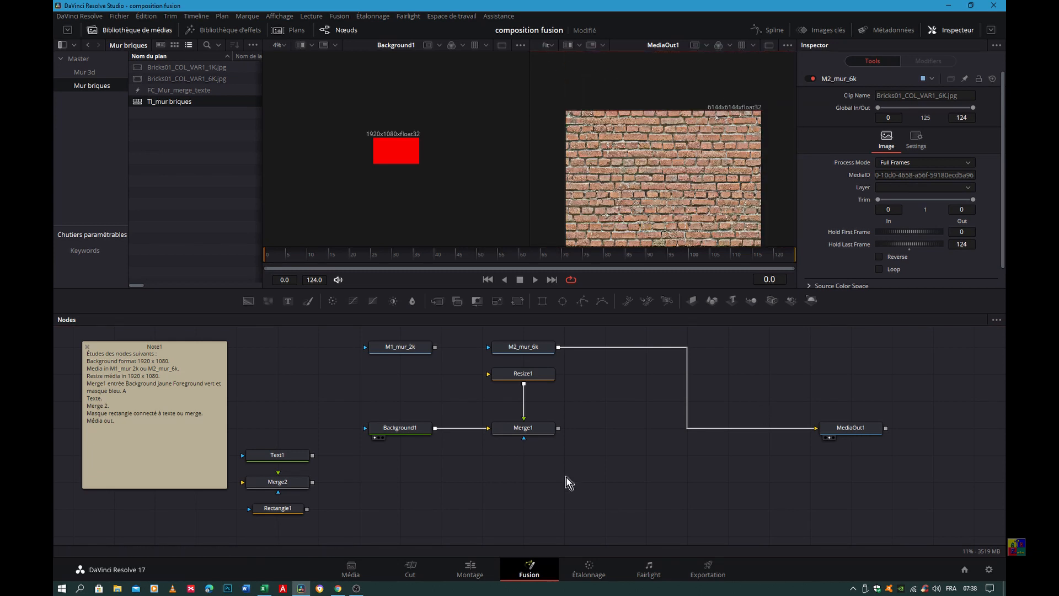
Route M2_mur_6k through Resize1 instead, reconnect Merge1's output to MediaOut1 and fit the result in the viewer
left_click_drag(805, 429, 756, 465)
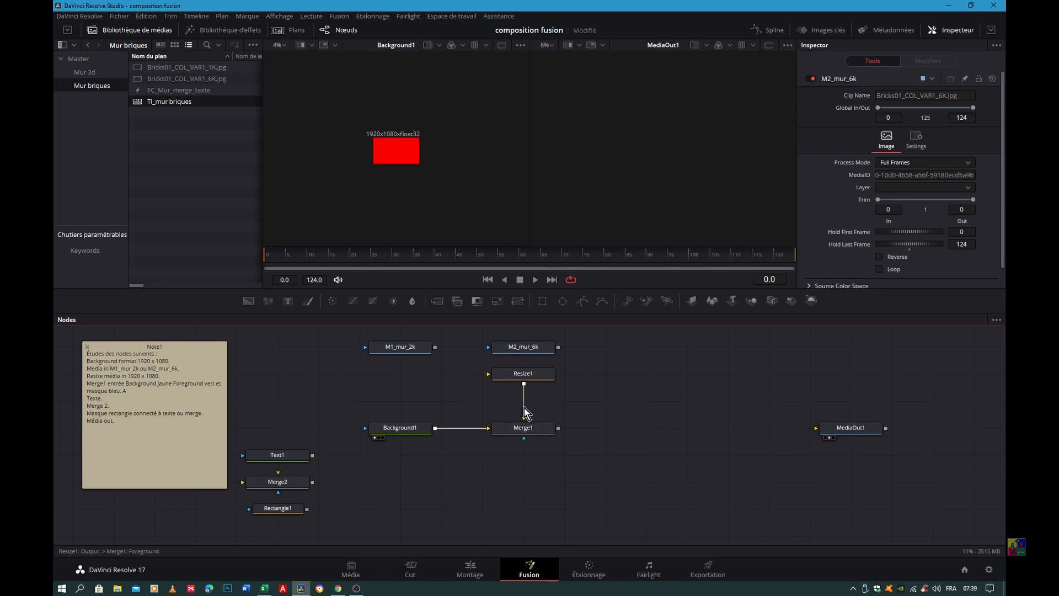
left_click_drag(558, 347, 490, 377)
left_click_drag(558, 430, 826, 434)
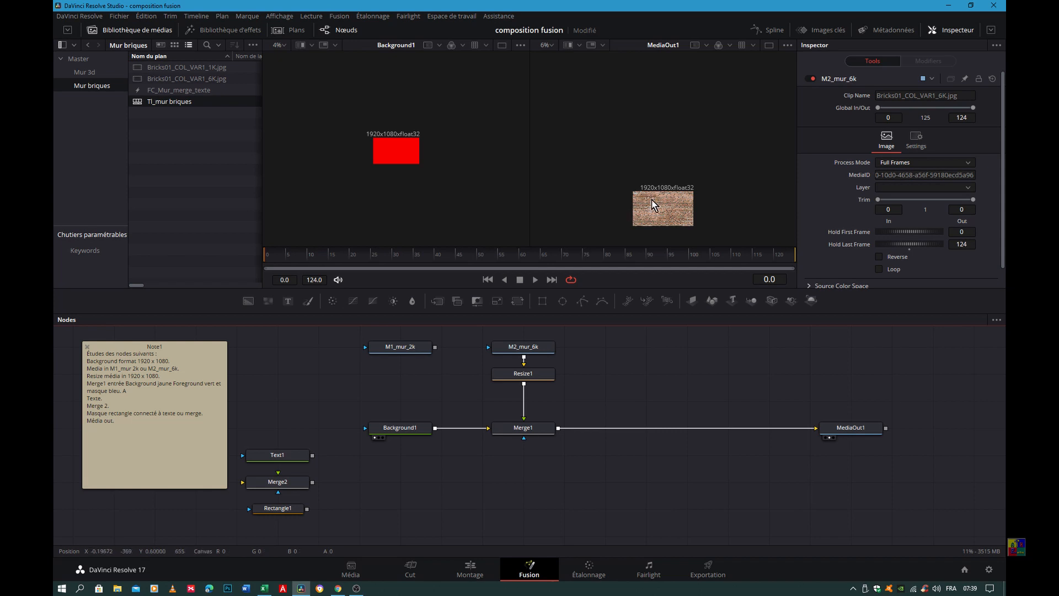
key("ctrl+f")
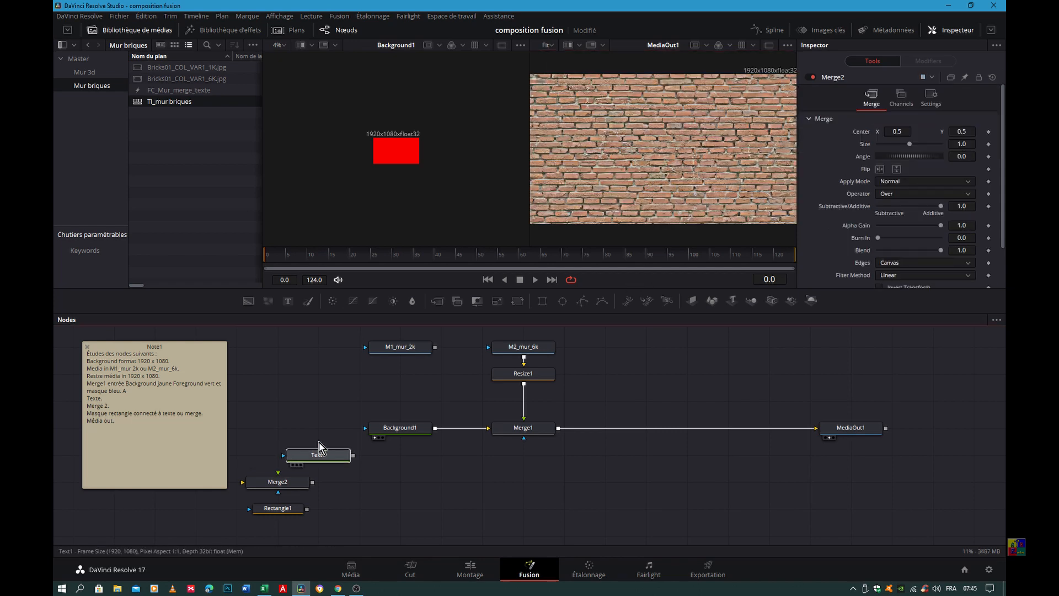
Insert Merge2 between Merge1 and MediaOut1, with Text1 placed above it, enlarged and connected to its foreground input
left_click_drag(319, 447, 599, 362)
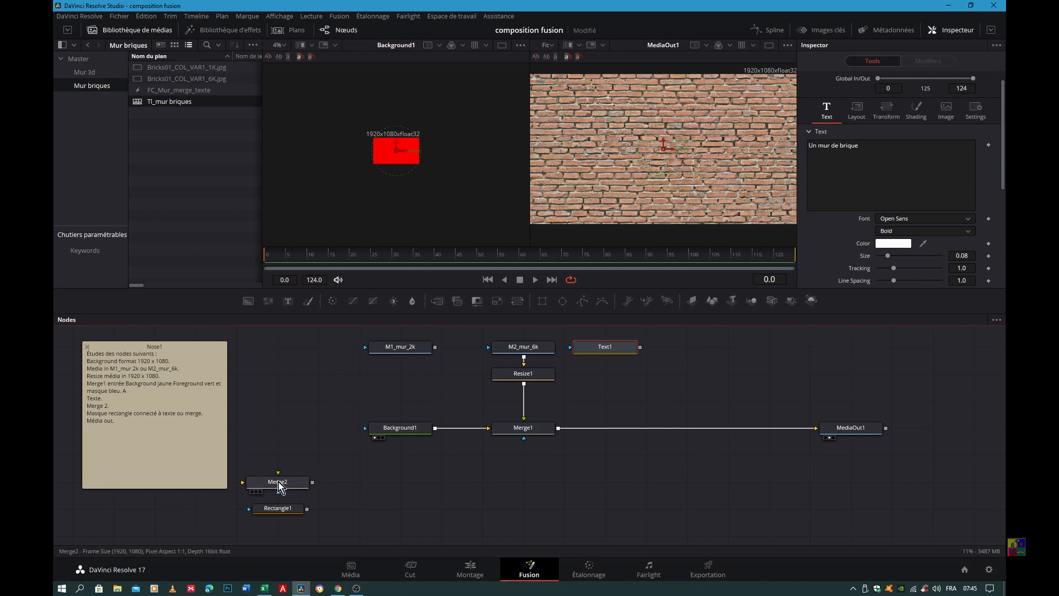
left_click_drag(280, 485, 621, 430)
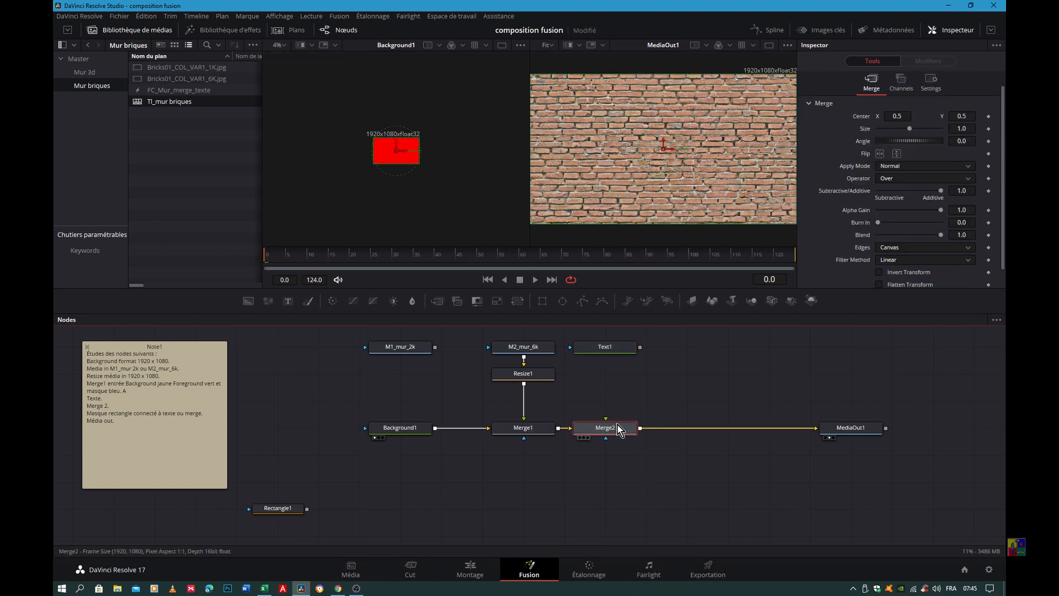
left_click_drag(640, 346, 603, 426)
left_click(605, 347)
left_click_drag(889, 260, 900, 269)
Place Rectangle1 below Merge2 as its mask, and try shifting the mask to about 0.446, 0.411 before resetting it
left_click_drag(277, 509, 613, 476)
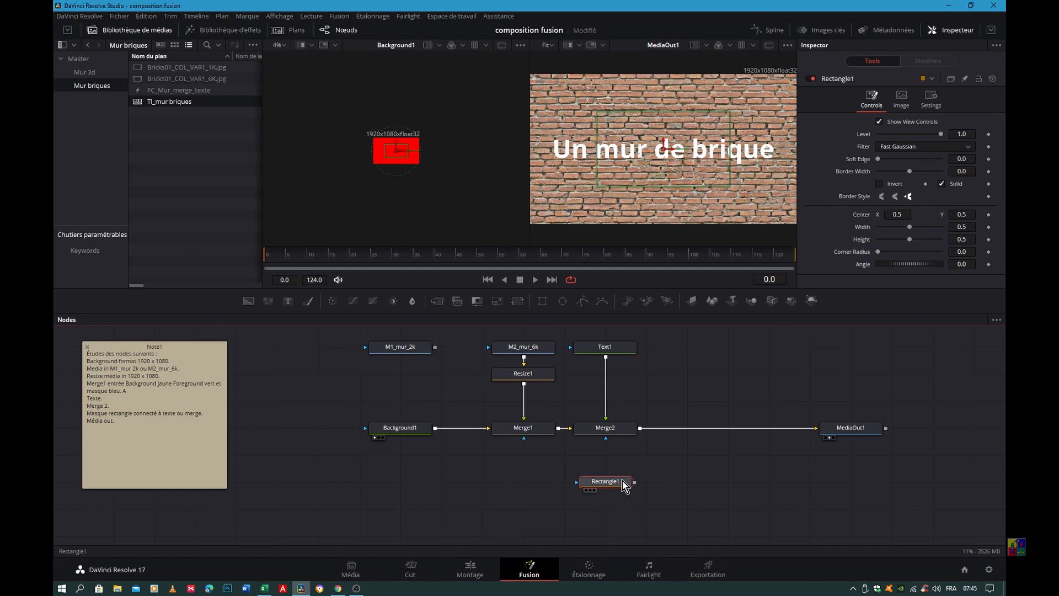
left_click_drag(638, 481, 606, 441)
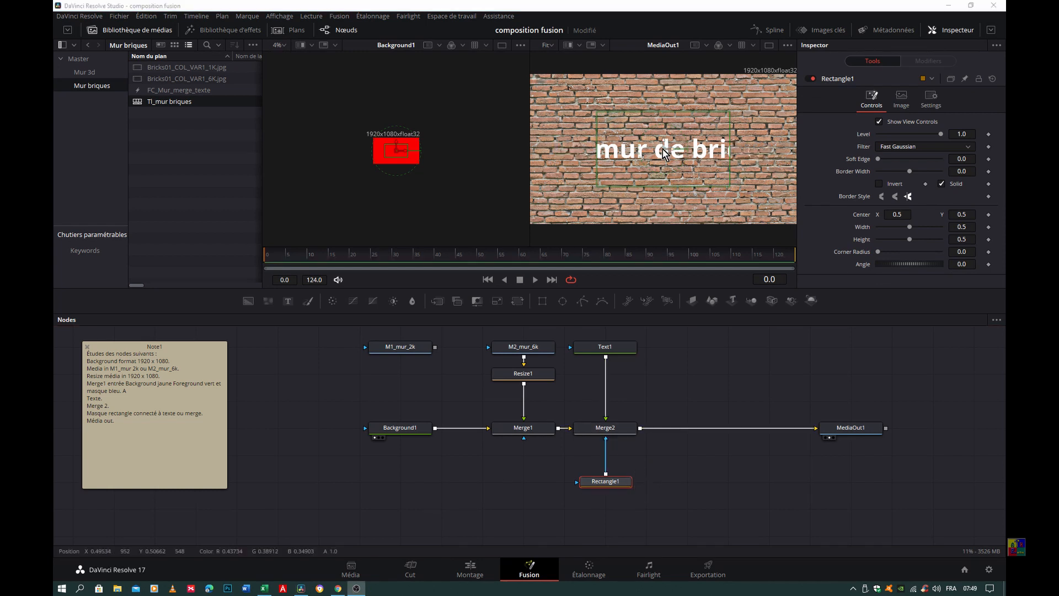
mouse_move(663, 149)
left_mouse_down()
mouse_move(707, 164)
mouse_move(649, 163)
left_mouse_up()
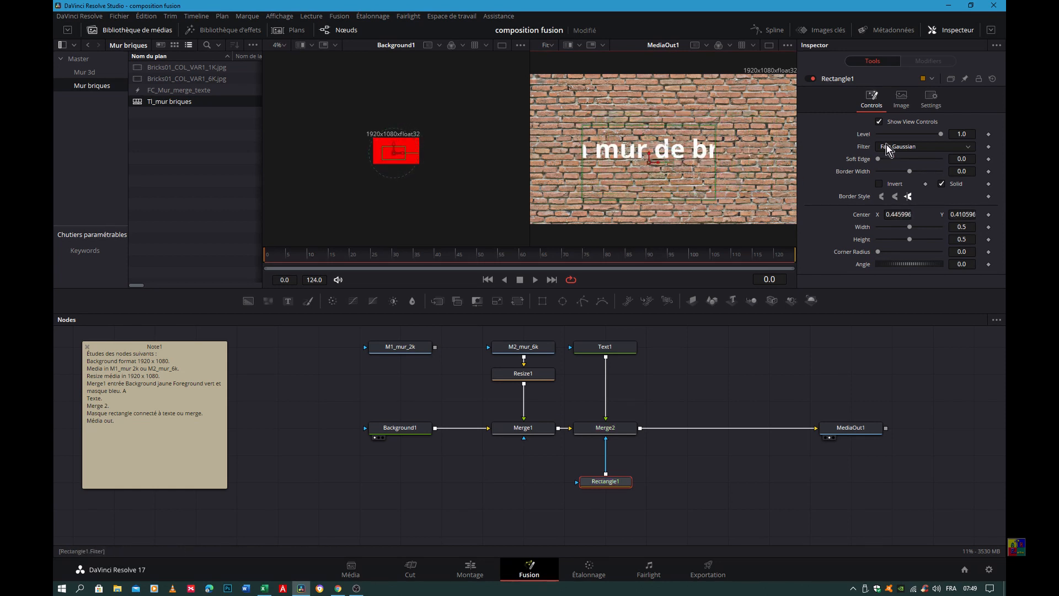
left_click(991, 80)
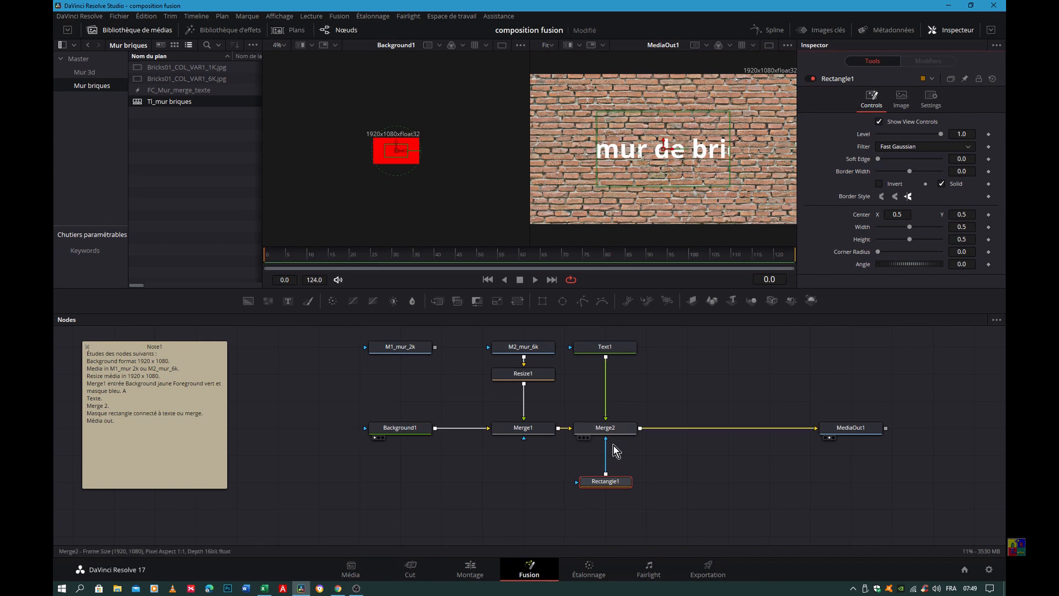
Try shifting Merge2's center to X 0.521 and to Y 0.734, resetting it to the default each time
left_click(601, 431)
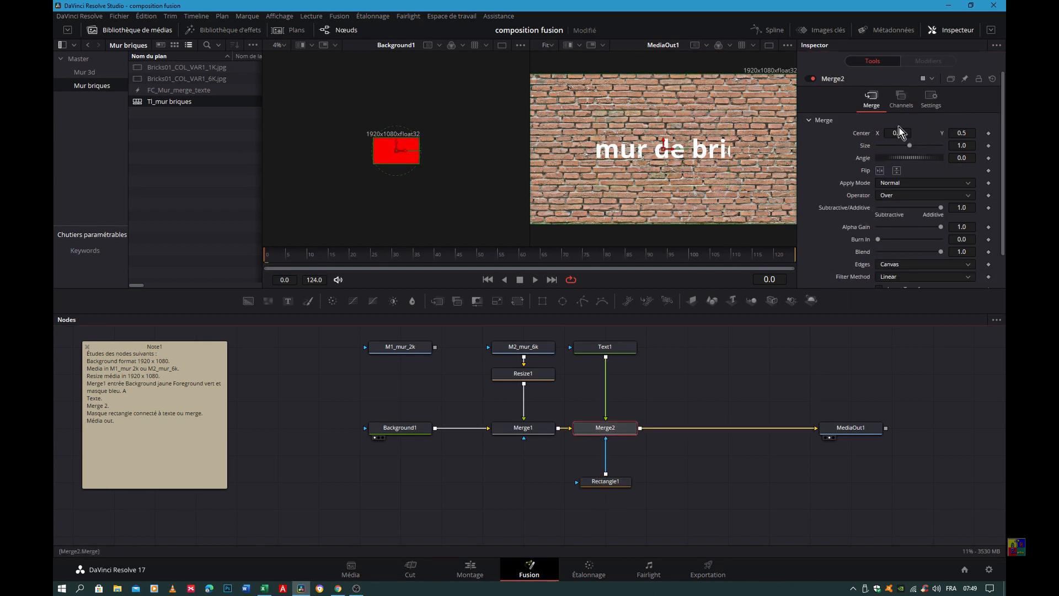
left_click_drag(903, 132, 951, 132)
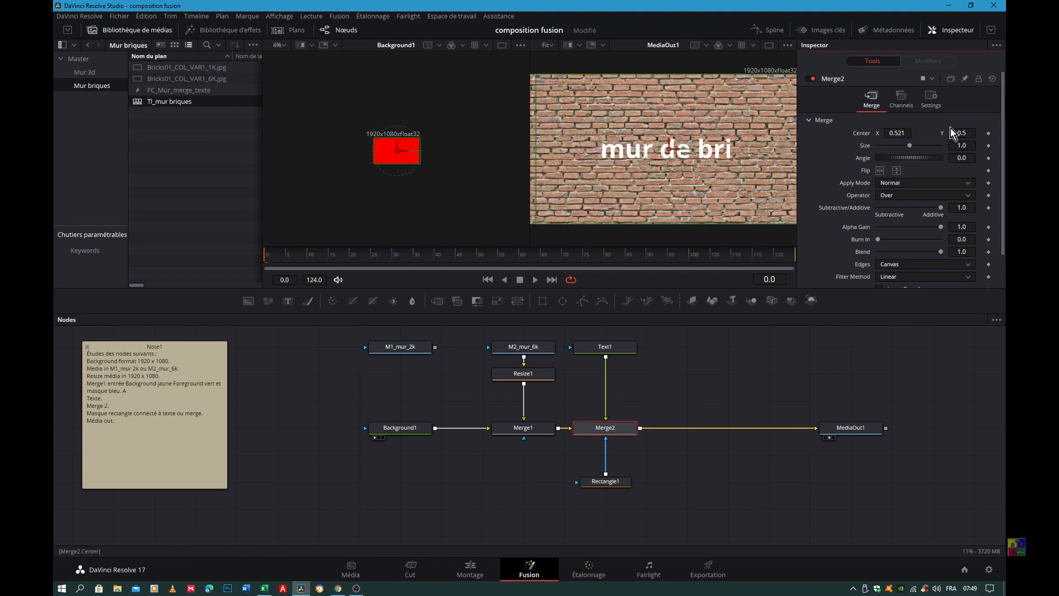
double_click(863, 134)
left_click_drag(953, 132, 1001, 133)
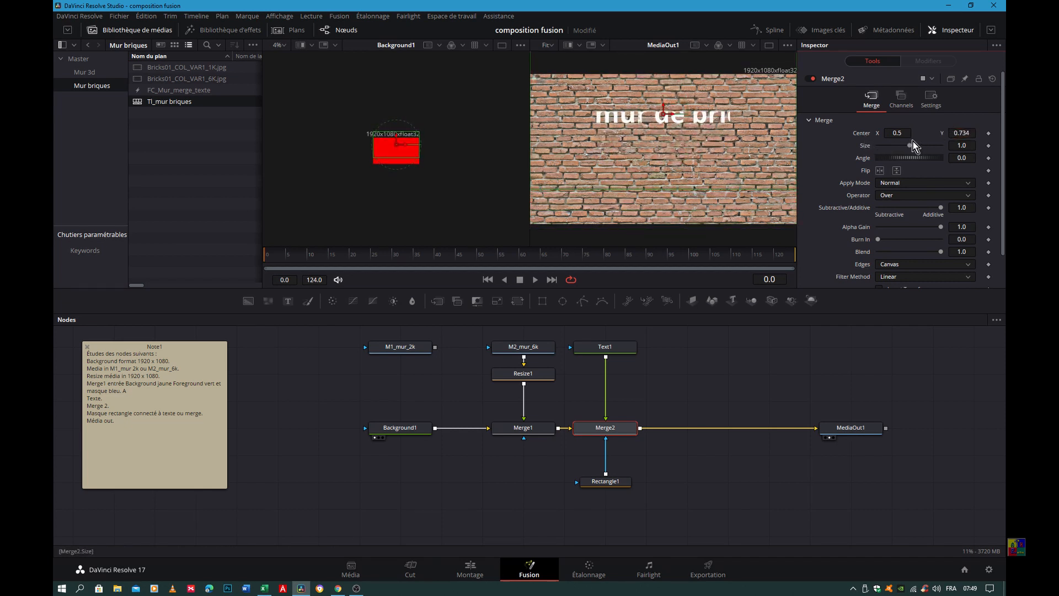
double_click(865, 138)
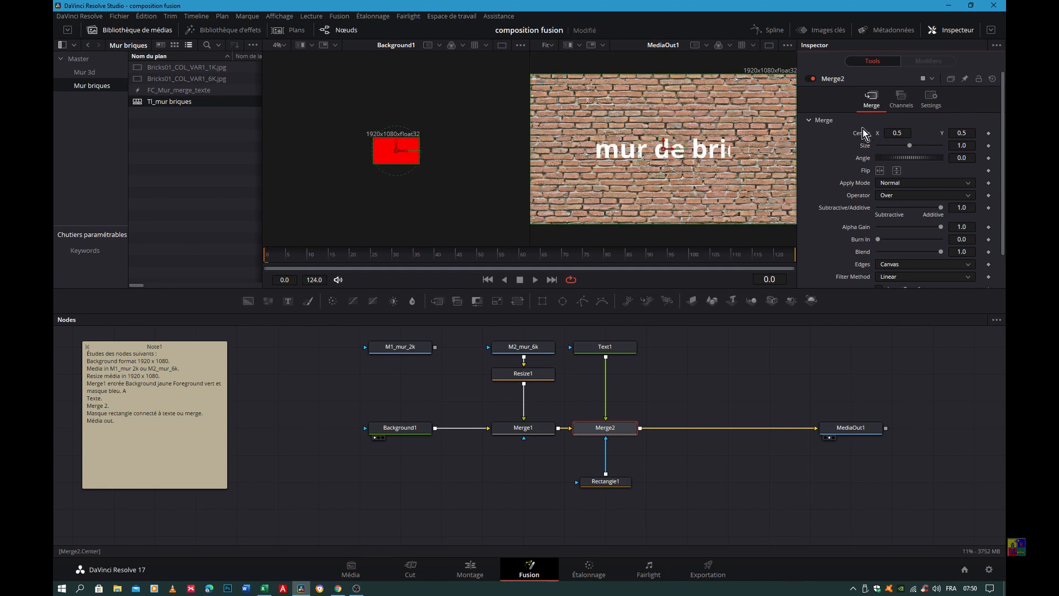
Try applying the mask inverted on Merge2, and restore the non-inverted setting
left_click(924, 109)
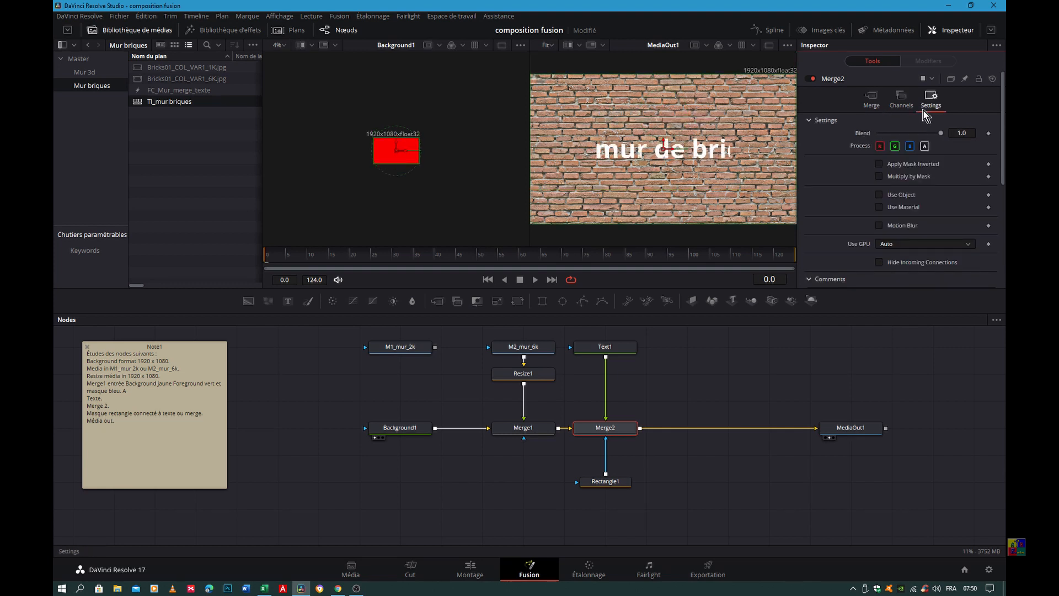
left_click(879, 164)
left_click(879, 164)
left_click(879, 164)
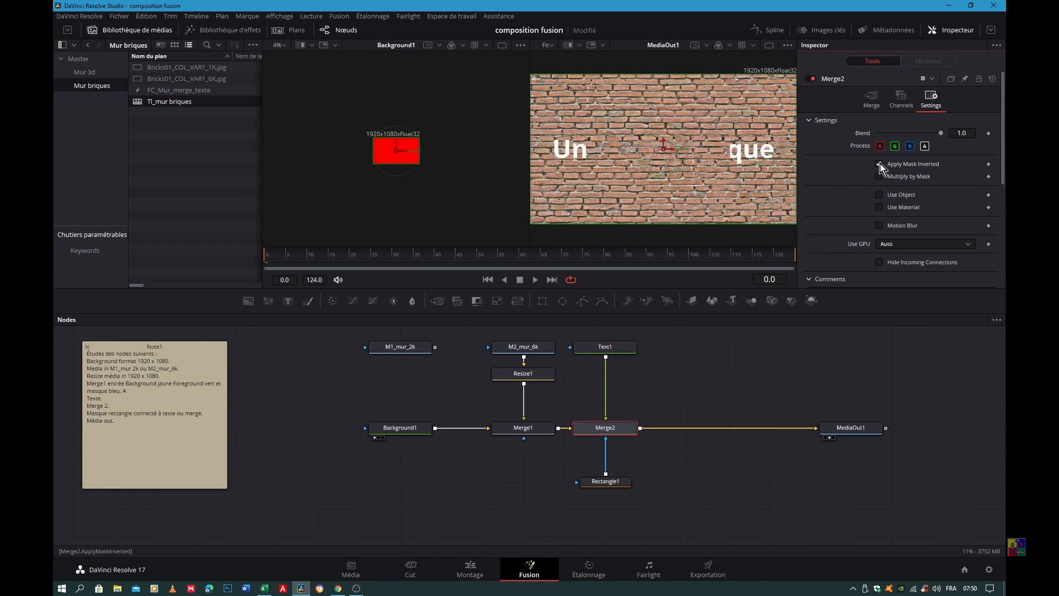
left_click(879, 165)
Move Rectangle1 beside Text1, connect it to Text1's mask input instead of Merge2's, and try shifting the mask slightly
left_click(606, 452)
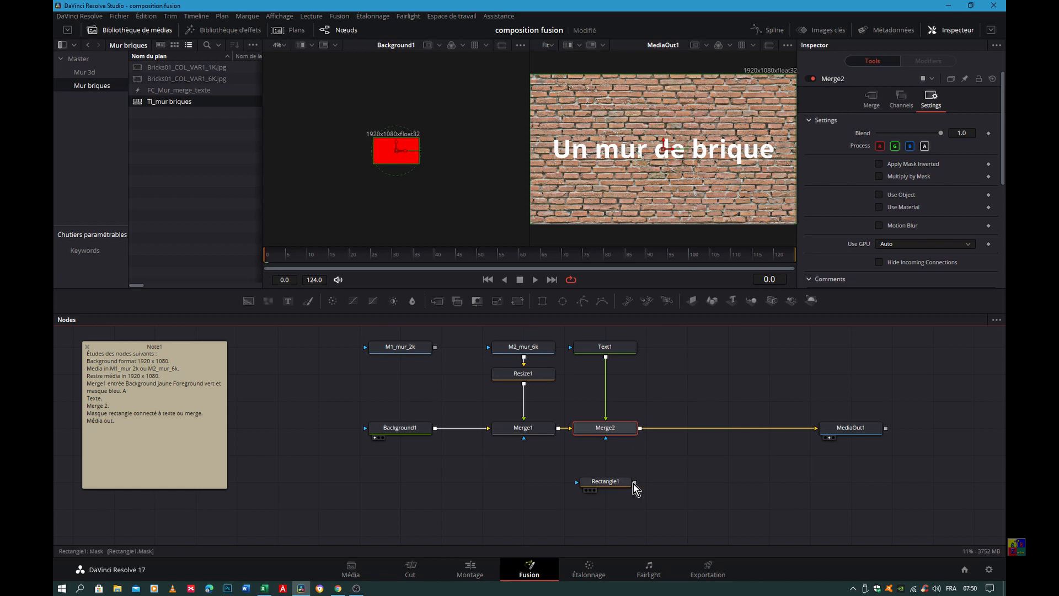
left_click_drag(635, 483, 573, 347)
left_click_drag(615, 489, 696, 381)
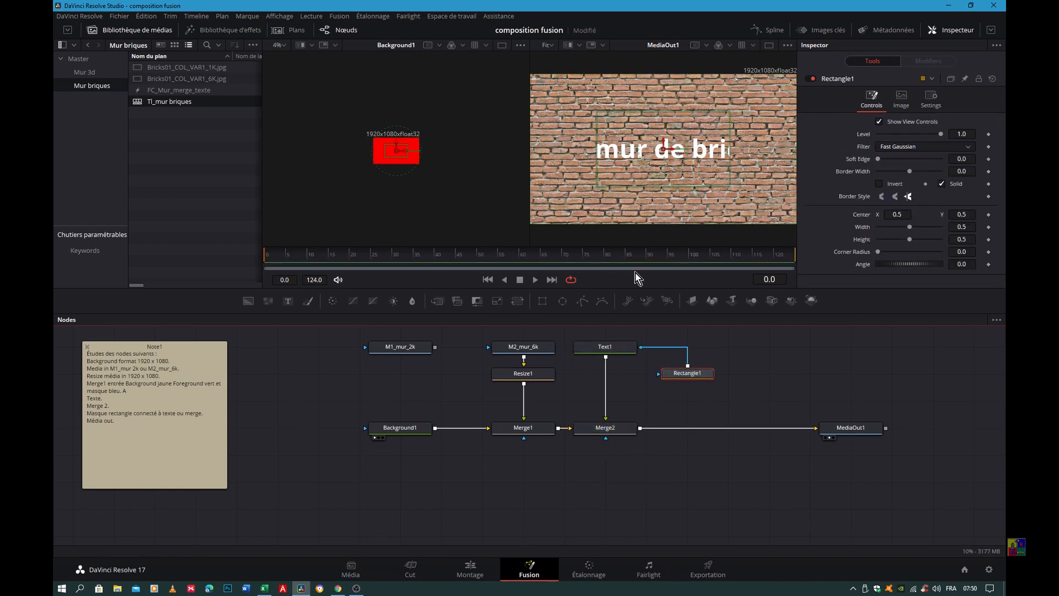
mouse_move(673, 153)
left_mouse_down()
mouse_move(778, 159)
mouse_move(555, 152)
mouse_move(747, 161)
mouse_move(647, 170)
mouse_move(674, 168)
left_mouse_up()
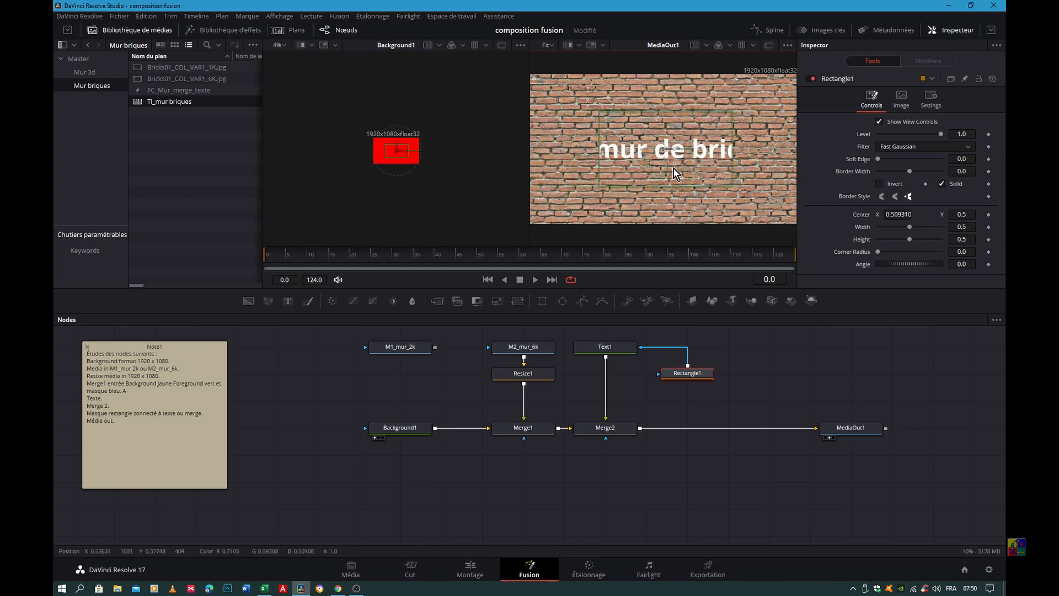
Try shifting Merge2's center to X 0.424 while the text carries the mask, and reset the center
left_click(610, 430)
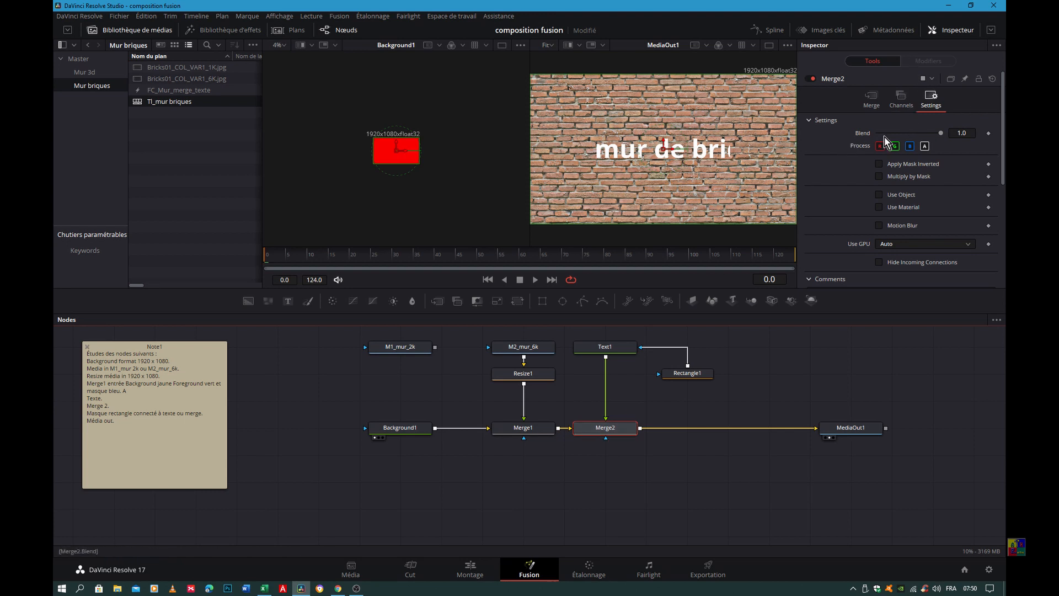
left_click(871, 99)
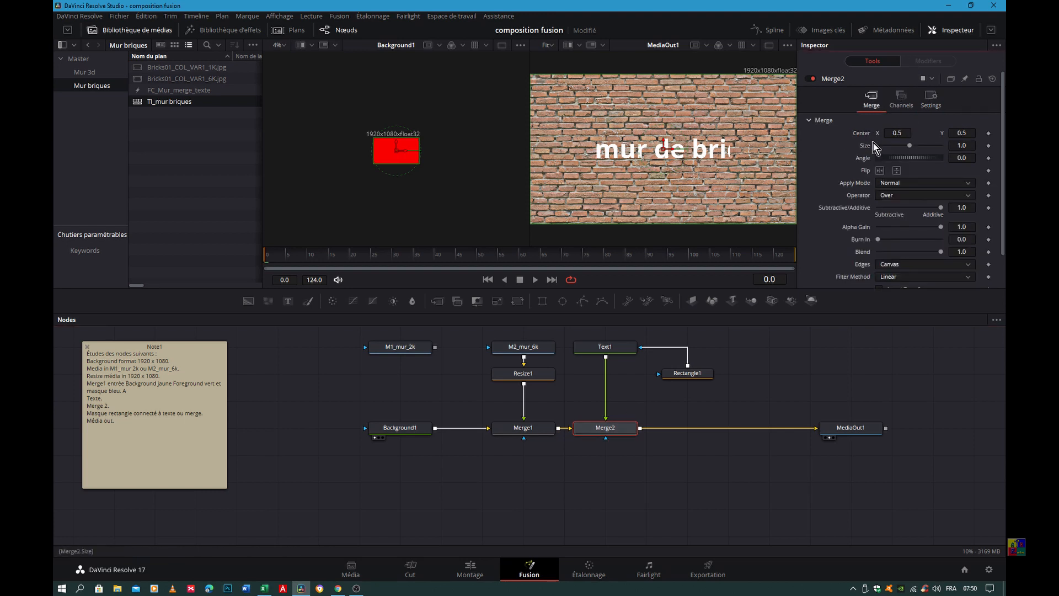
left_click_drag(889, 133, 892, 134)
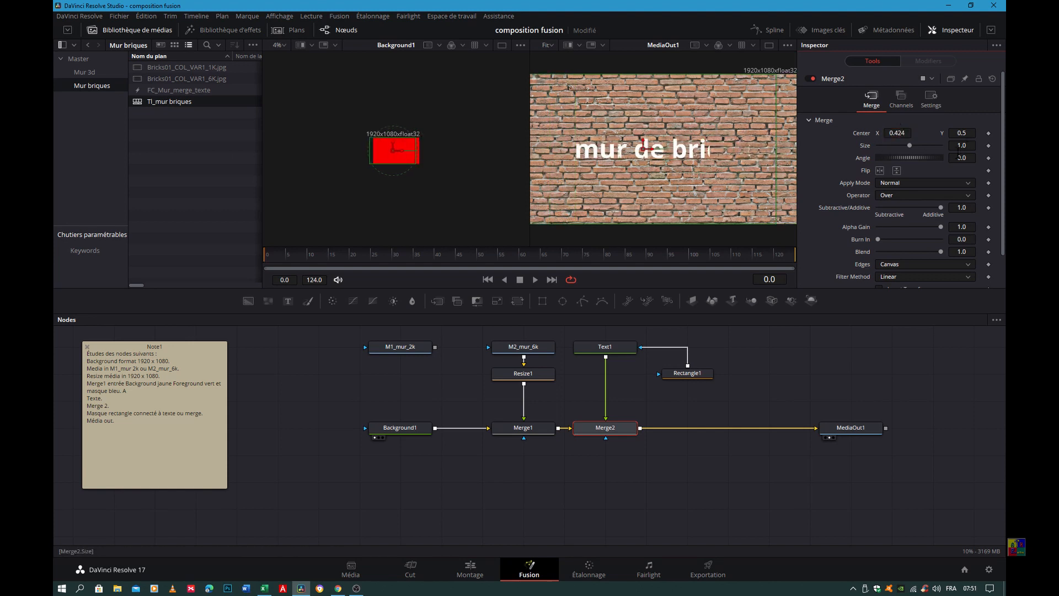
double_click(866, 135)
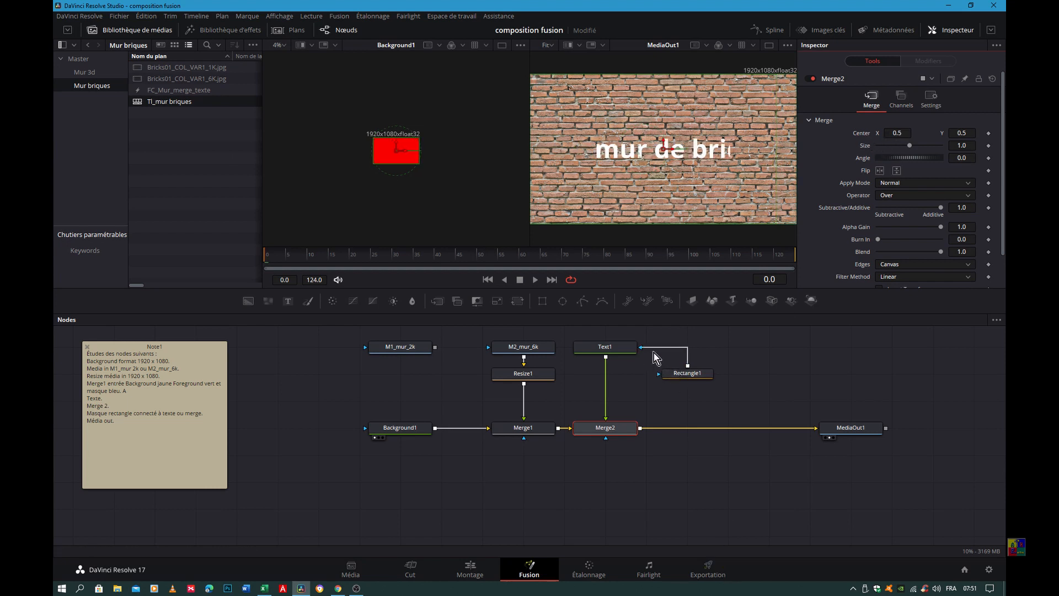
Return Rectangle1 to Merge2's mask input, and try Merge2's size at 1.282 before resetting it to the default
left_click_drag(643, 348, 606, 437)
left_click(602, 431)
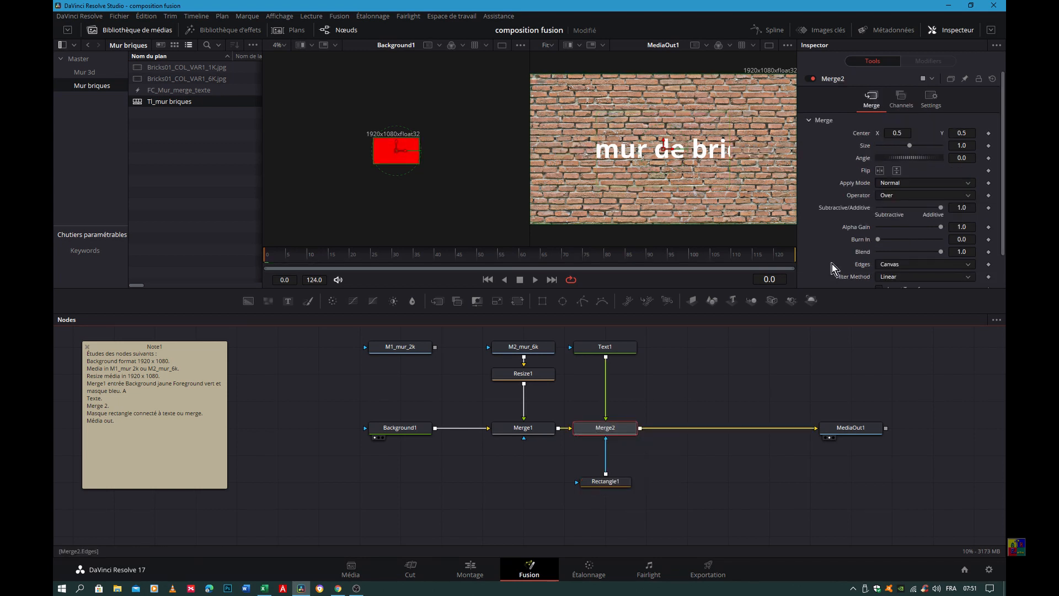
left_click_drag(911, 146, 972, 145)
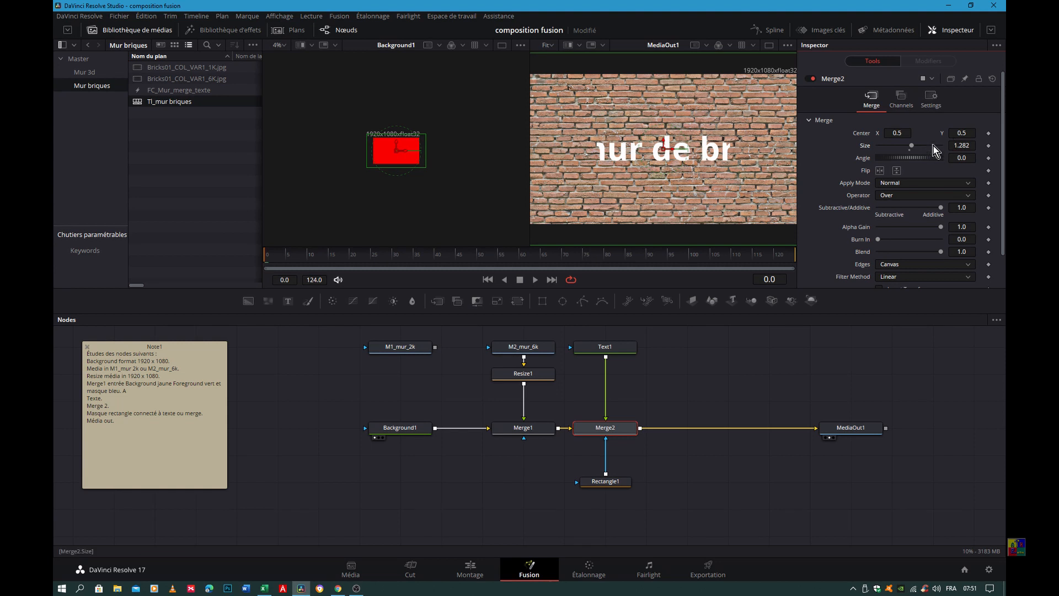
double_click(866, 144)
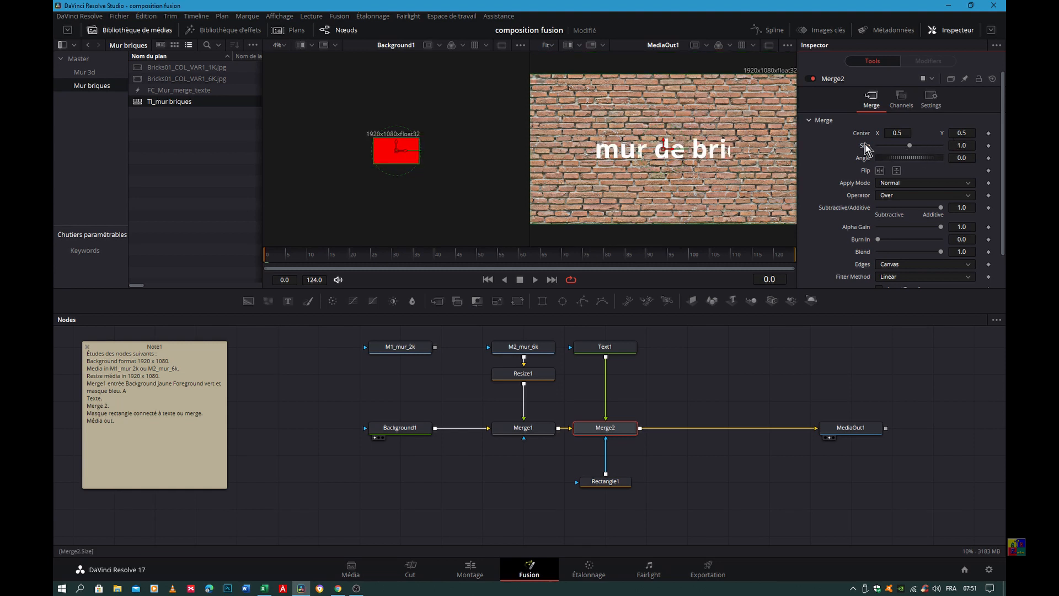
left_click(615, 432)
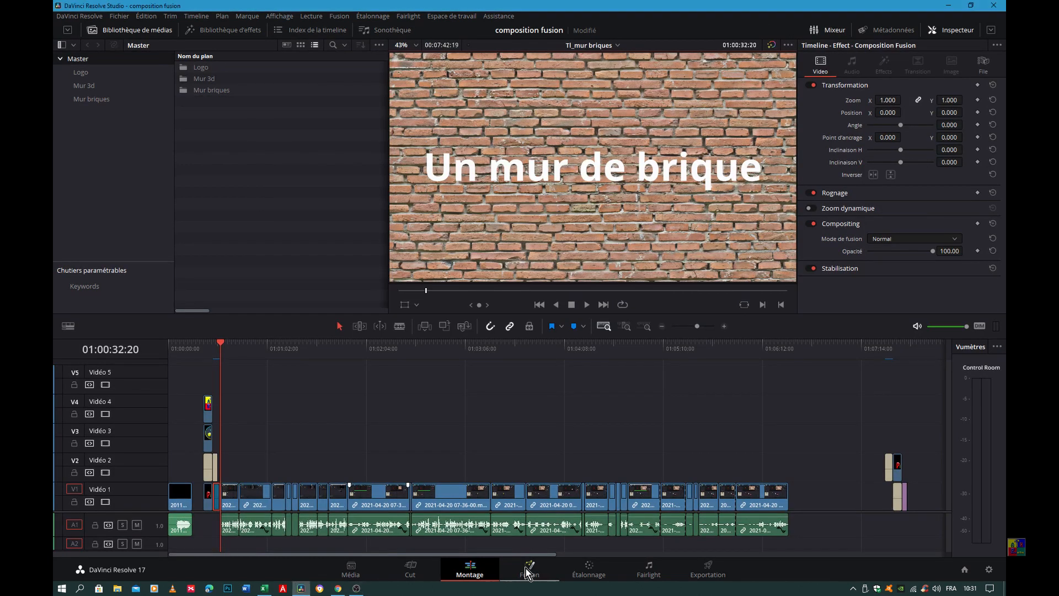
Open the composition in the Fusion page, try swapping Merge2's background and foreground inputs, and swap them back
left_click(528, 572)
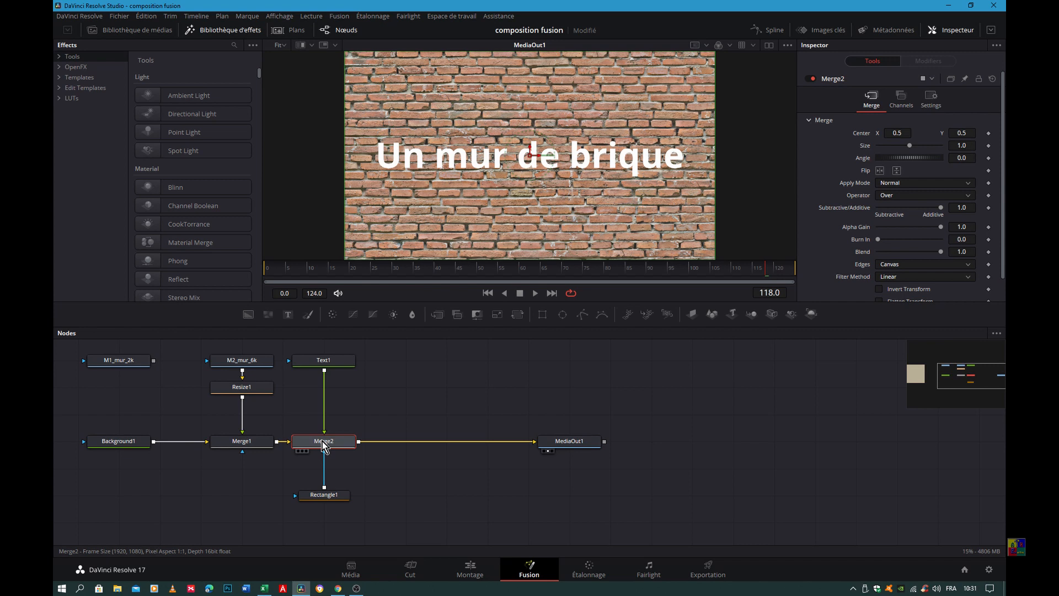
key("ctrl+t")
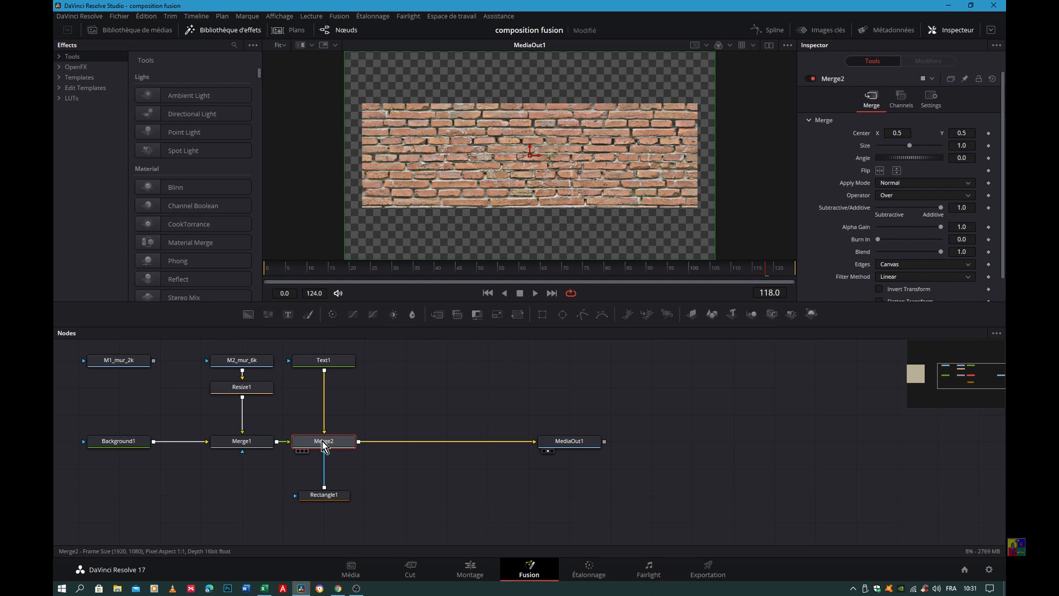
key("ctrl+t")
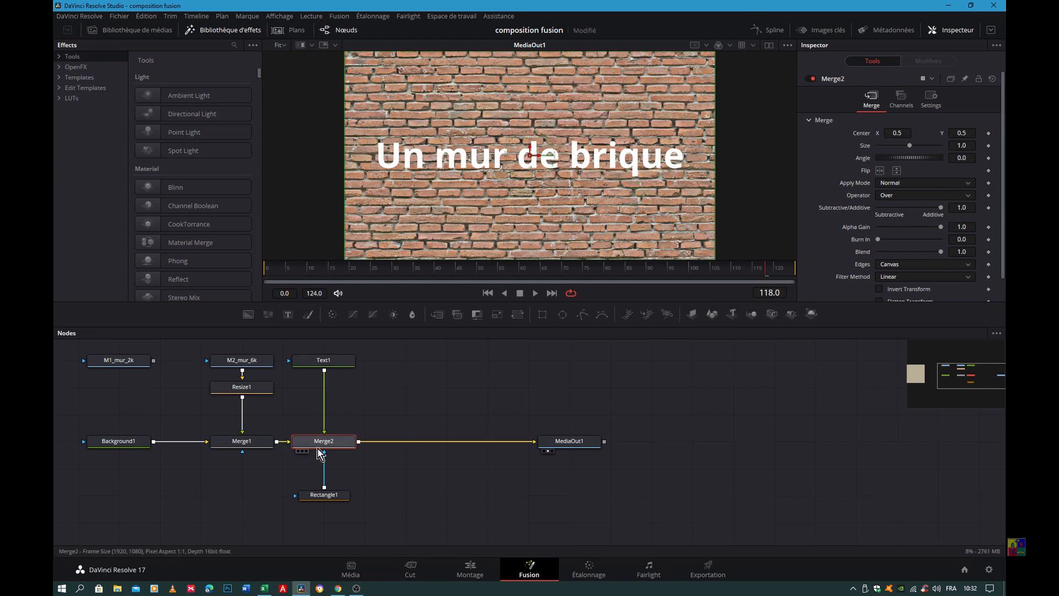
Reset Rectangle1's mask settings to their defaults and select Merge2
left_click(323, 495)
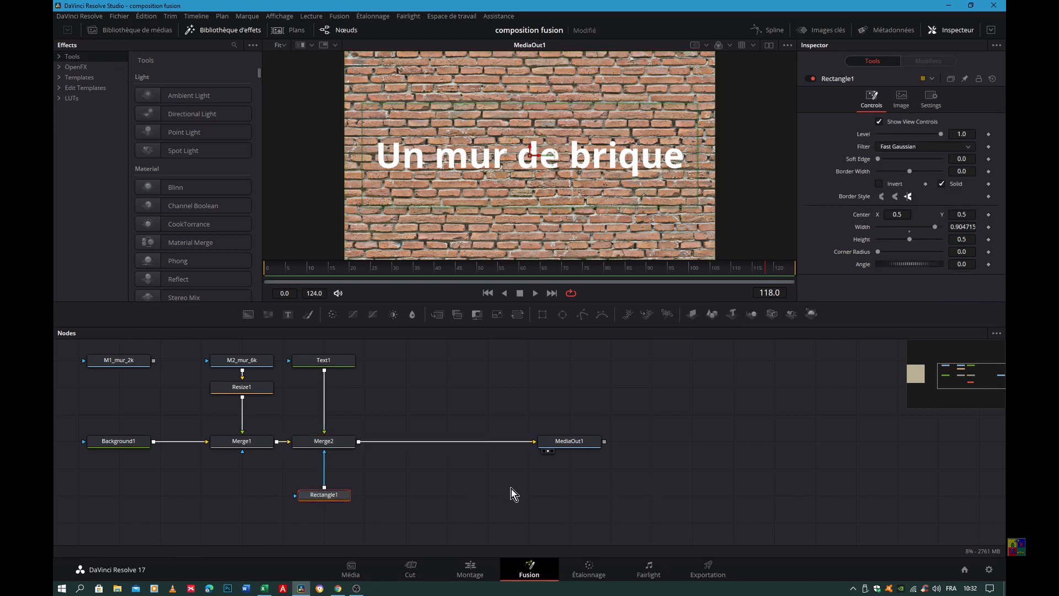
left_click(993, 79)
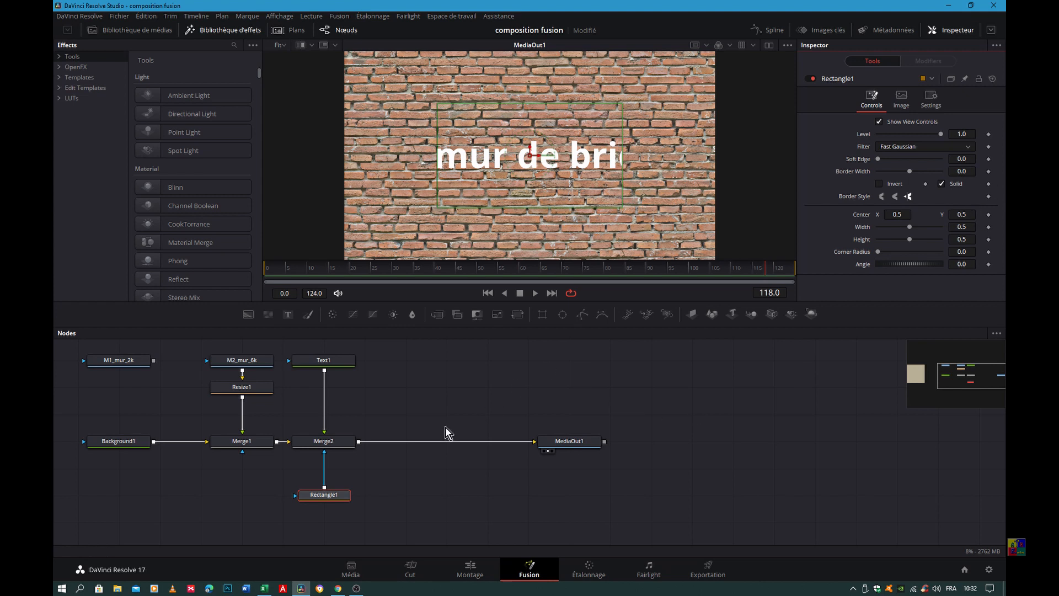
left_click(324, 444)
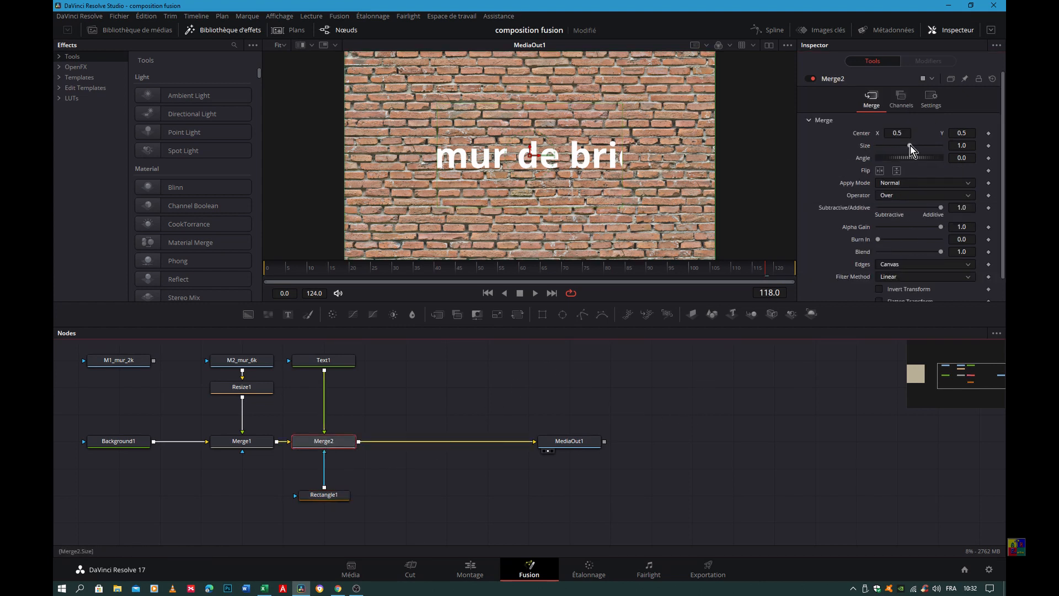
Enable Apply Mask Inverted on Merge2 and return to its merge parameters
left_click(932, 107)
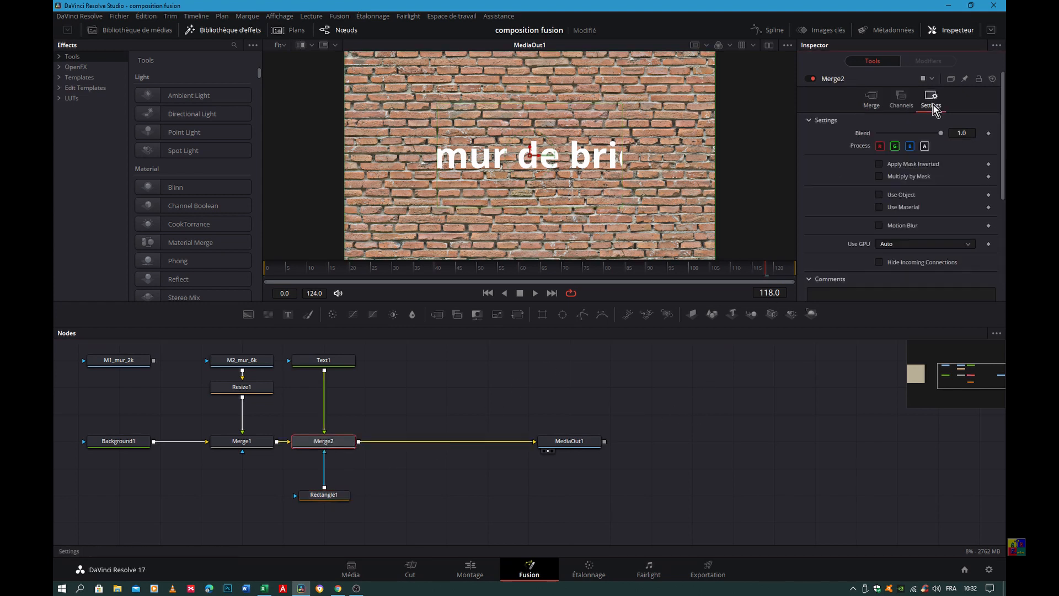
left_click(879, 165)
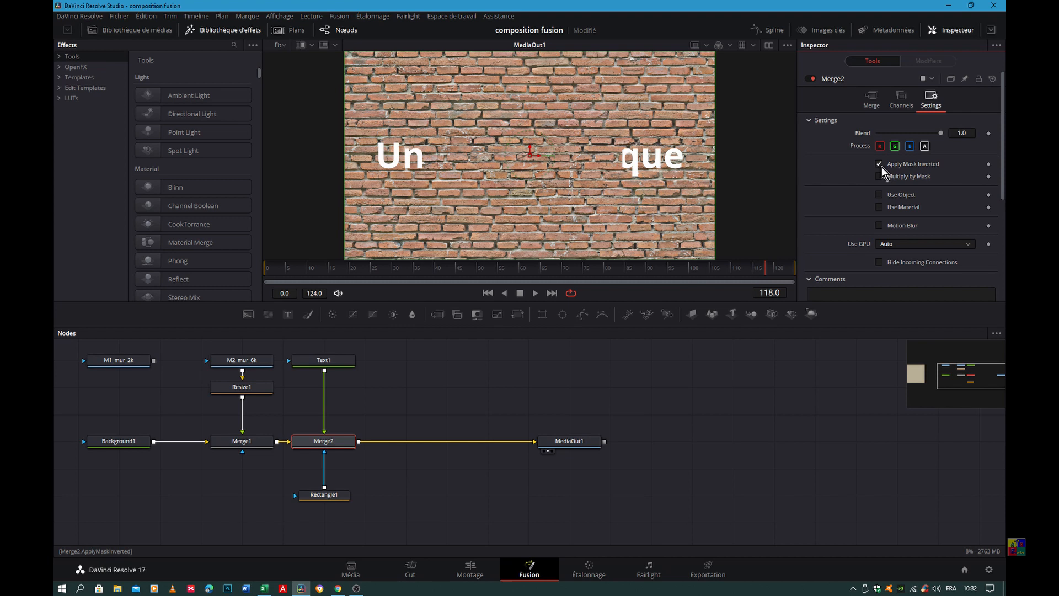
left_click(872, 101)
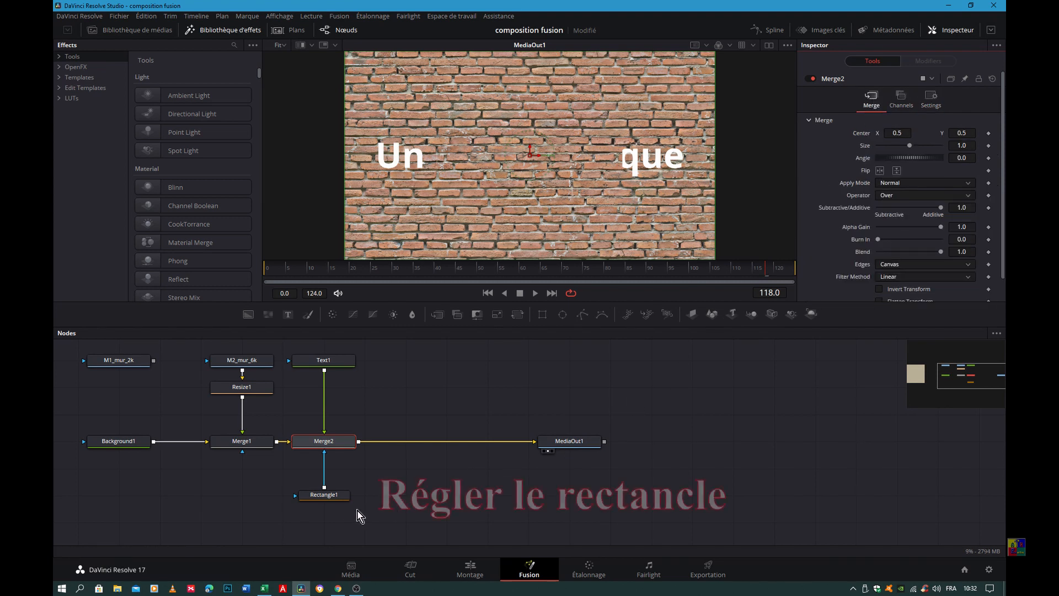
Set Rectangle1's center X to 0.581, its height to 1.0 and its width to 0.394
left_click(318, 495)
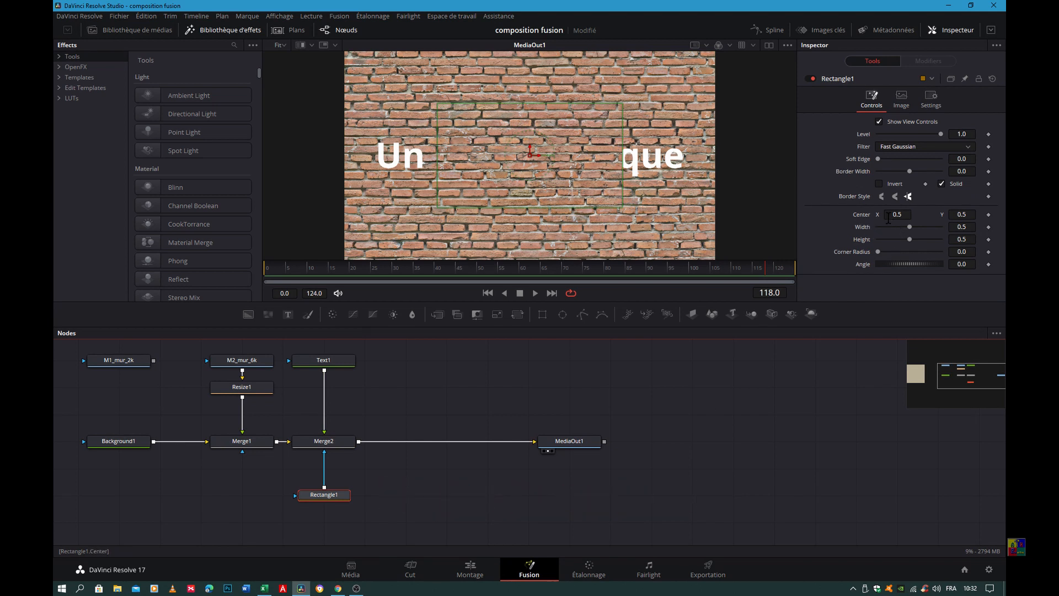
left_click(909, 215)
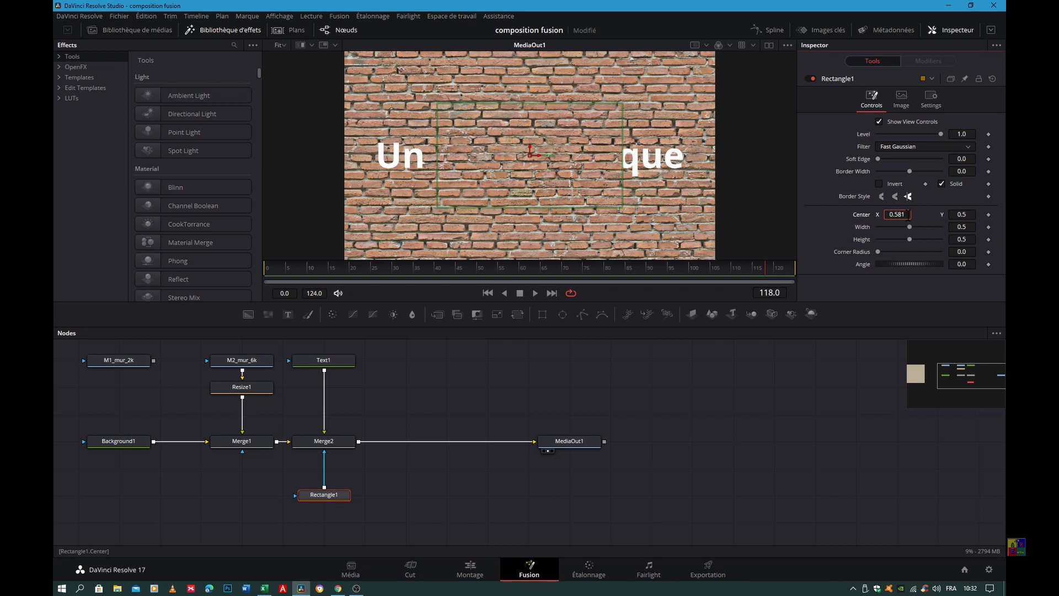
key("Tab")
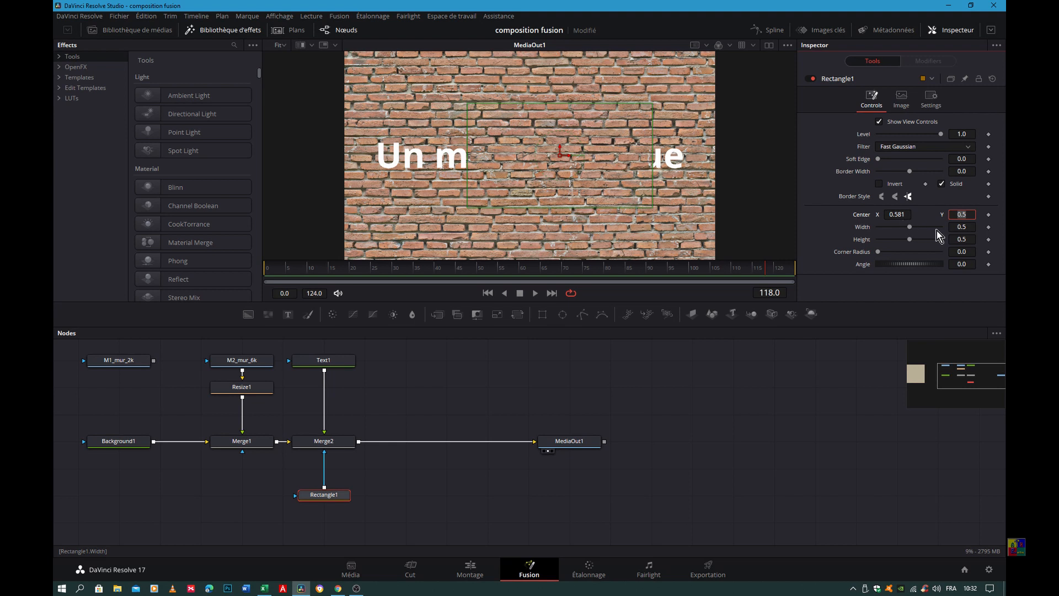
left_click_drag(914, 241, 981, 246)
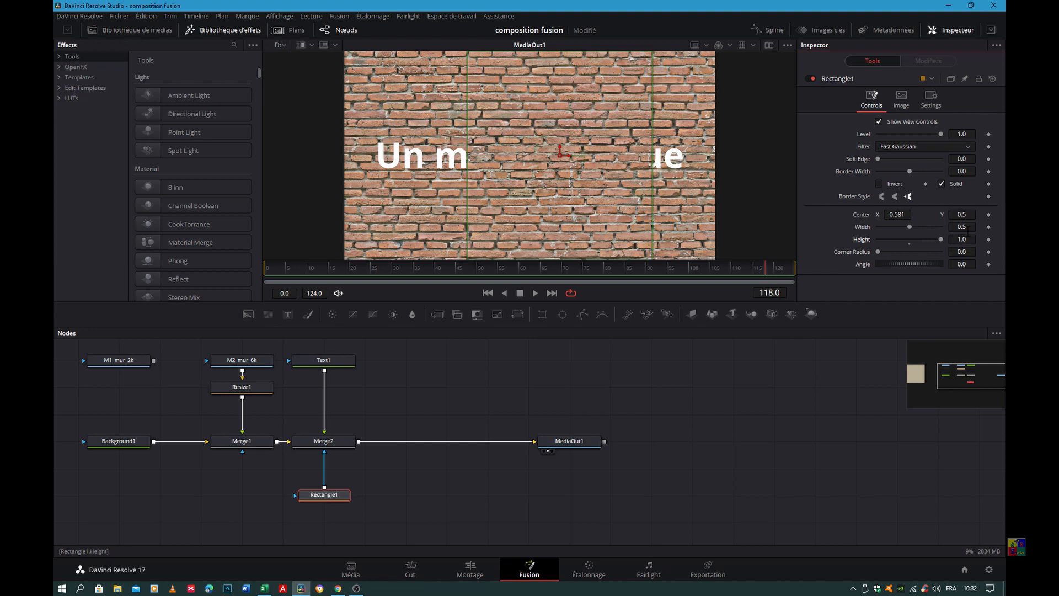
left_click(972, 223)
type("0.394")
key("Tab")
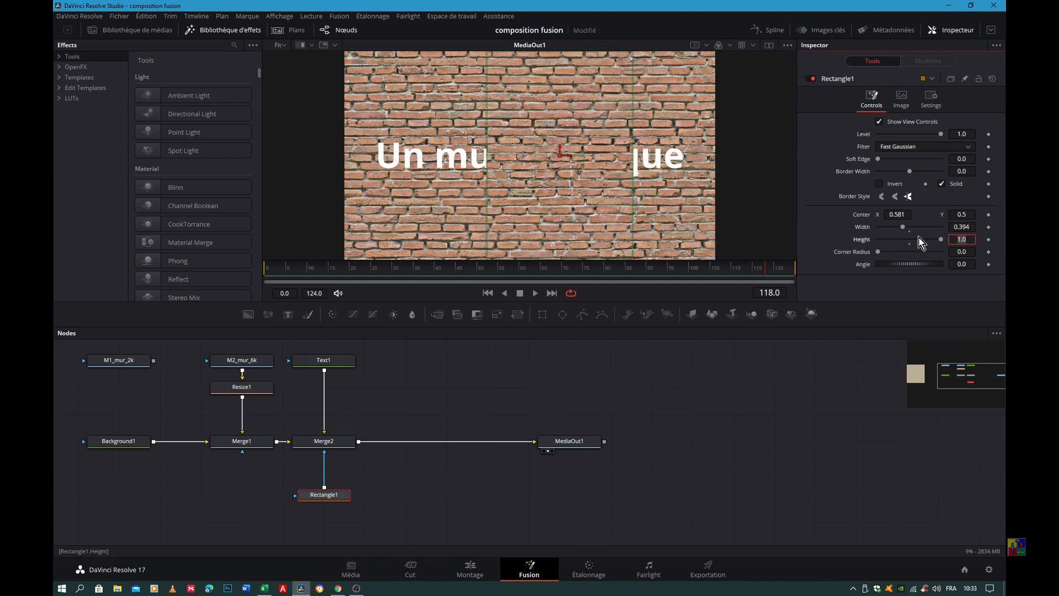
Shift Rectangle1's center X to 0.788 so the inverted mask hides only the word "brique"
double_click(897, 214)
type("0.674")
key("Return")
left_click_drag(897, 214, 953, 214)
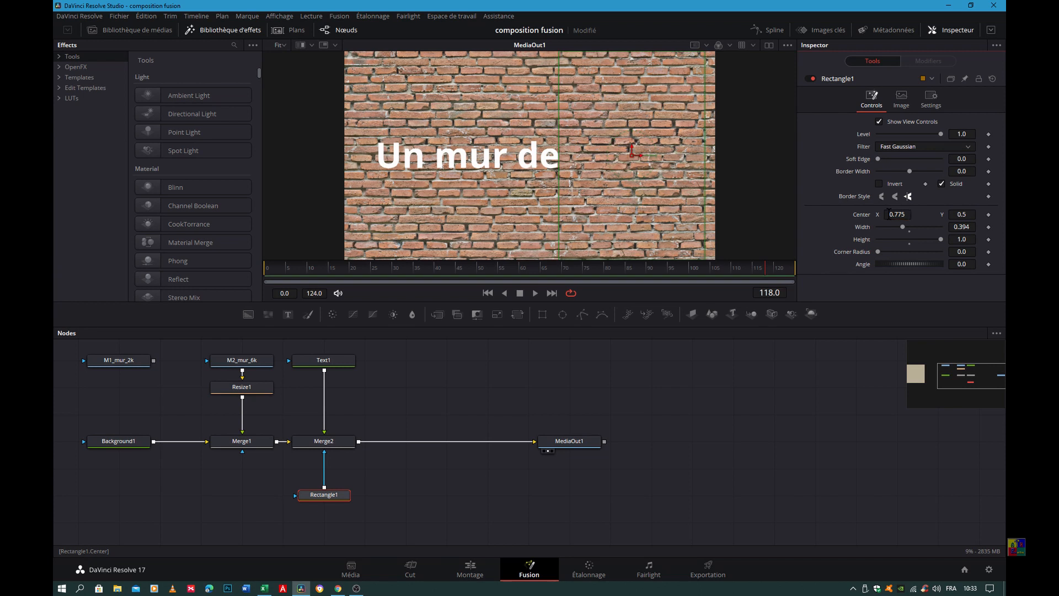
left_click_drag(892, 215, 899, 215)
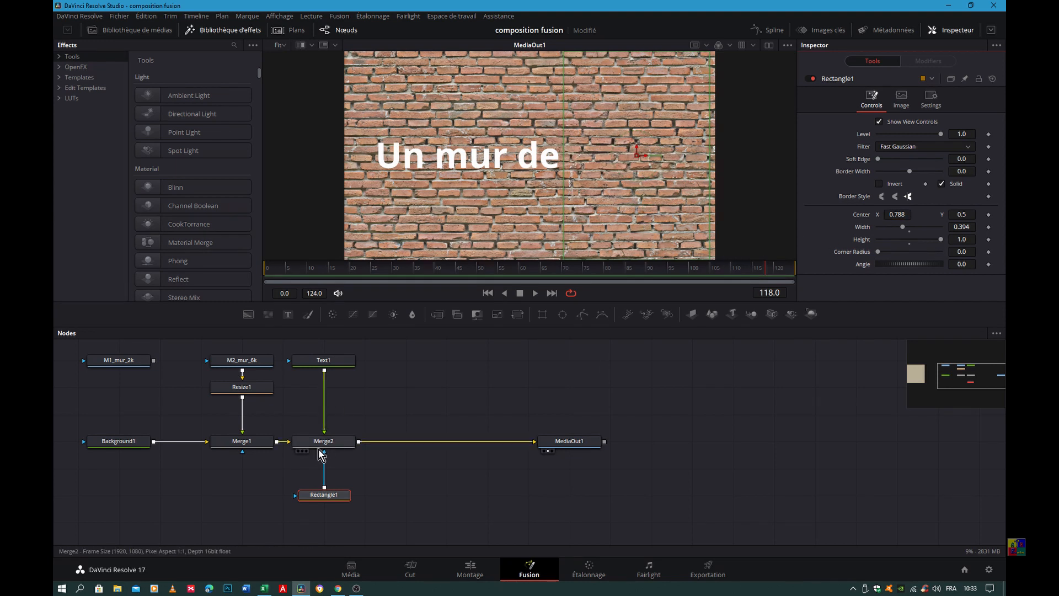
Insert a Merge node after Merge2, feeding Text1 into its foreground and Rectangle1 into its mask input
left_click(335, 441)
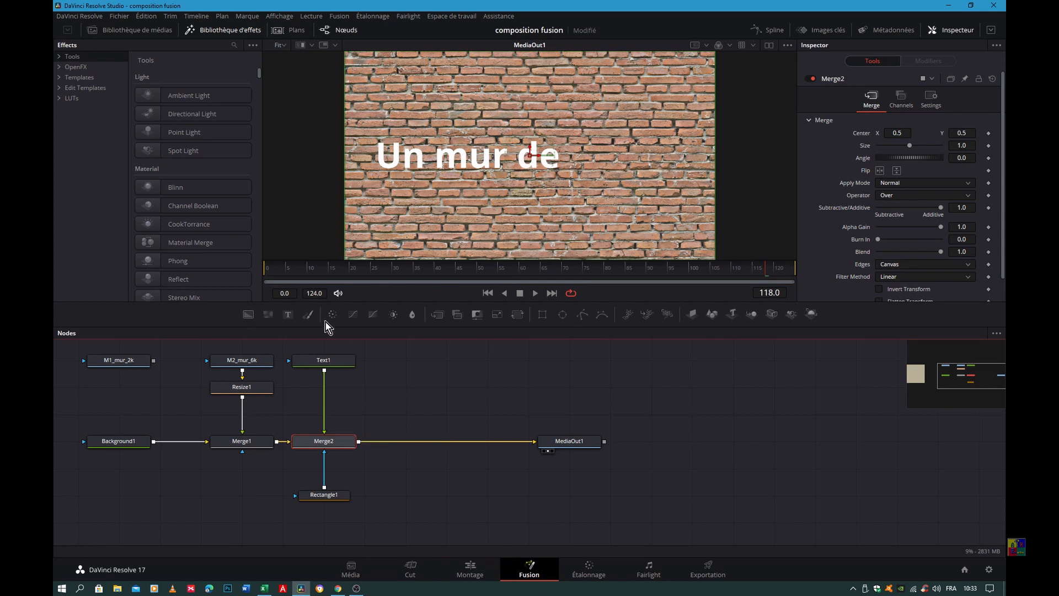
left_click(438, 319)
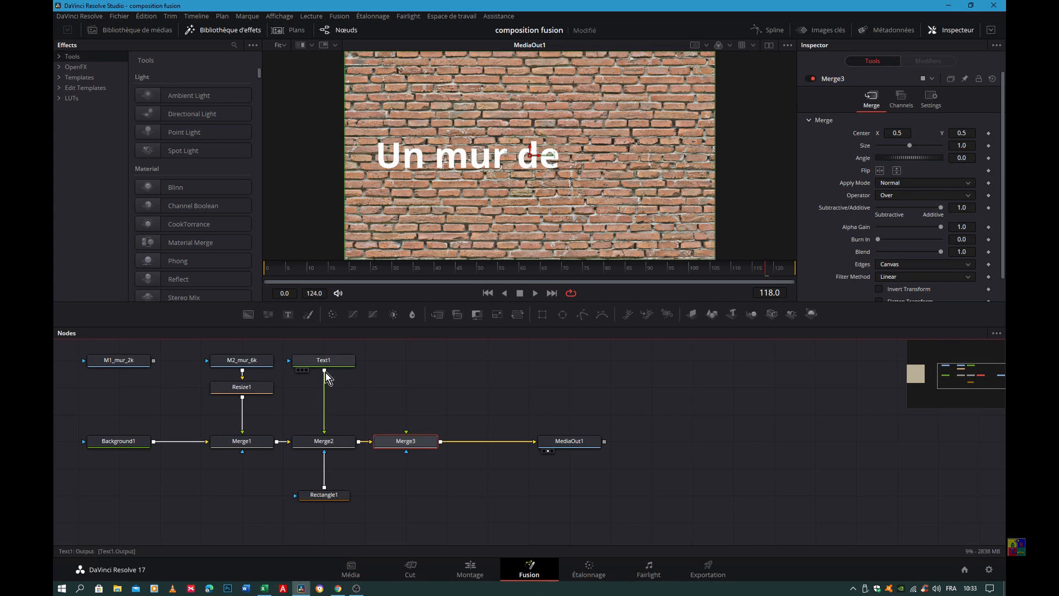
left_click_drag(326, 372, 408, 434)
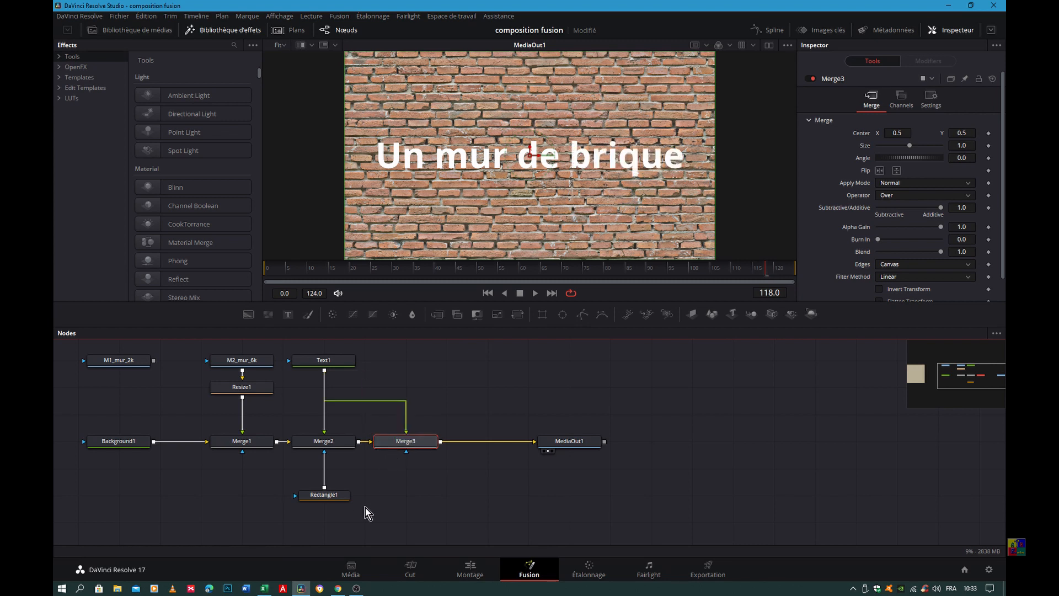
left_click(327, 495)
left_click_drag(325, 488, 407, 452)
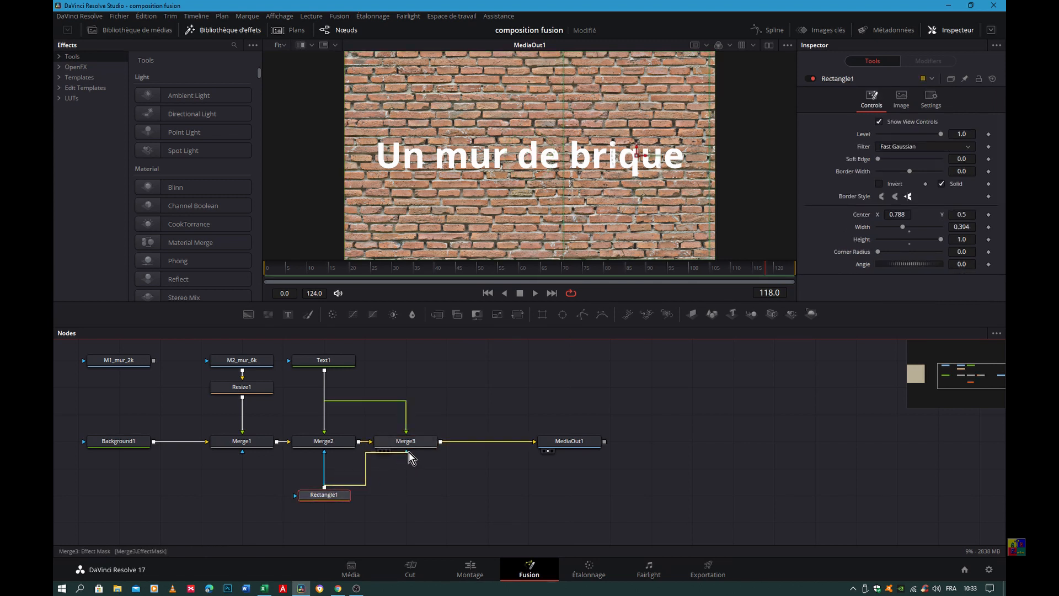
Enlarge Merge3's text to size 2.52 and reduce Merge2's text to size 0.89
left_click(333, 441)
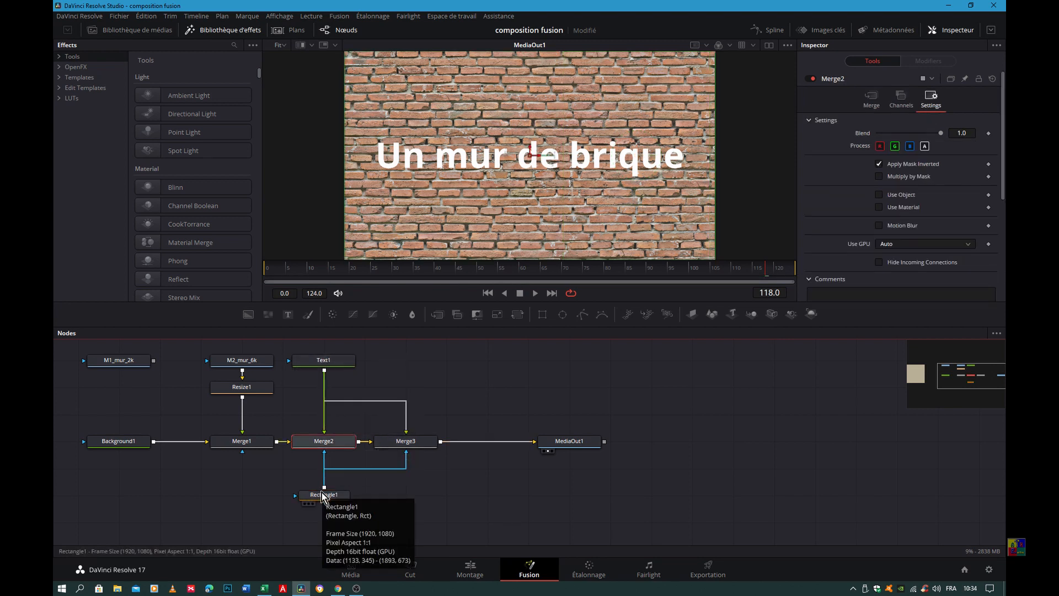
left_click(414, 443)
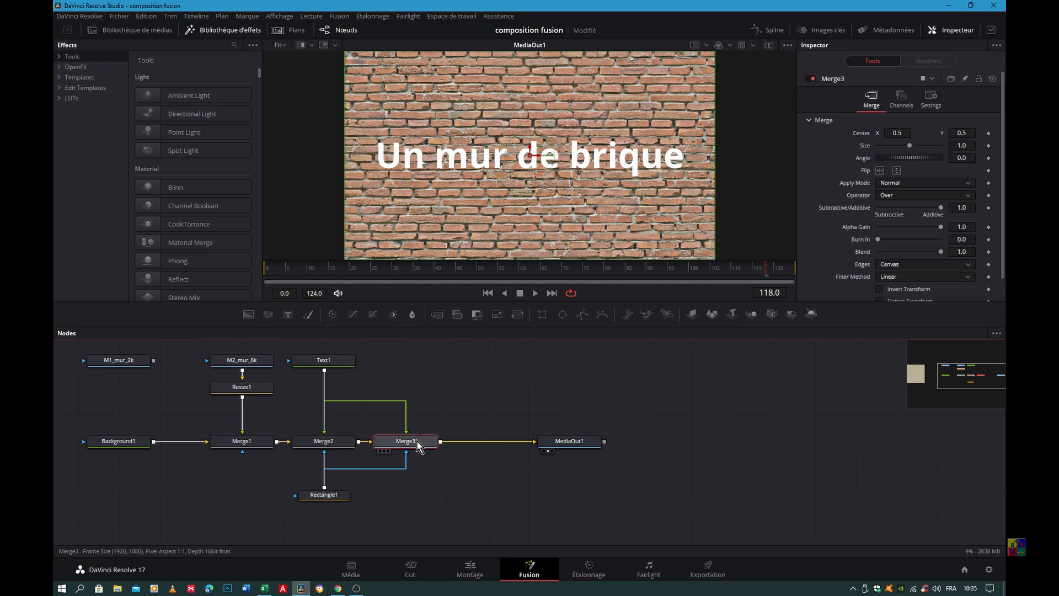
left_click(335, 442)
left_click(396, 440)
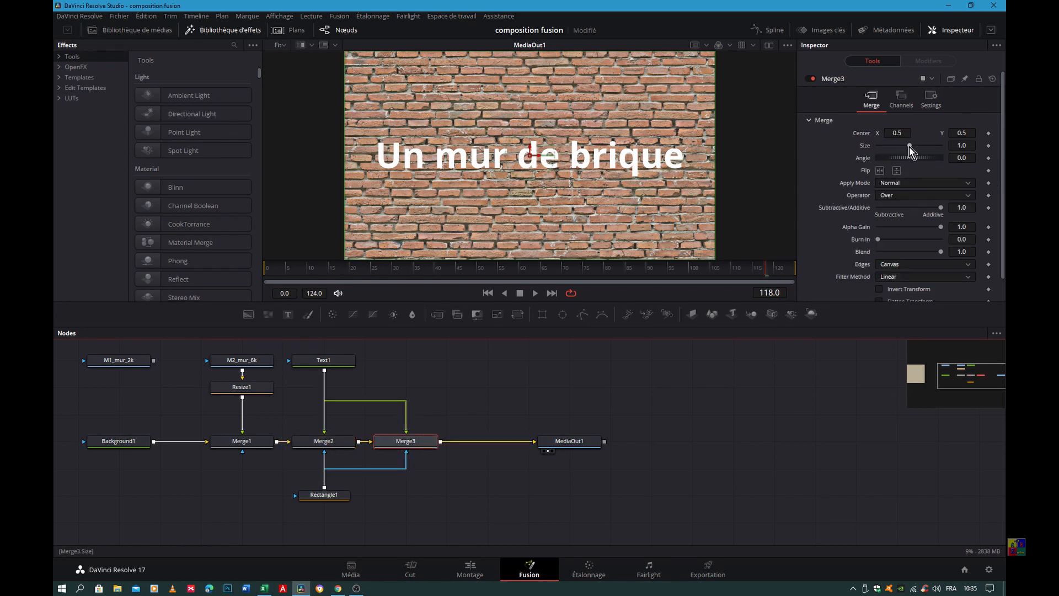
left_click_drag(911, 148, 921, 148)
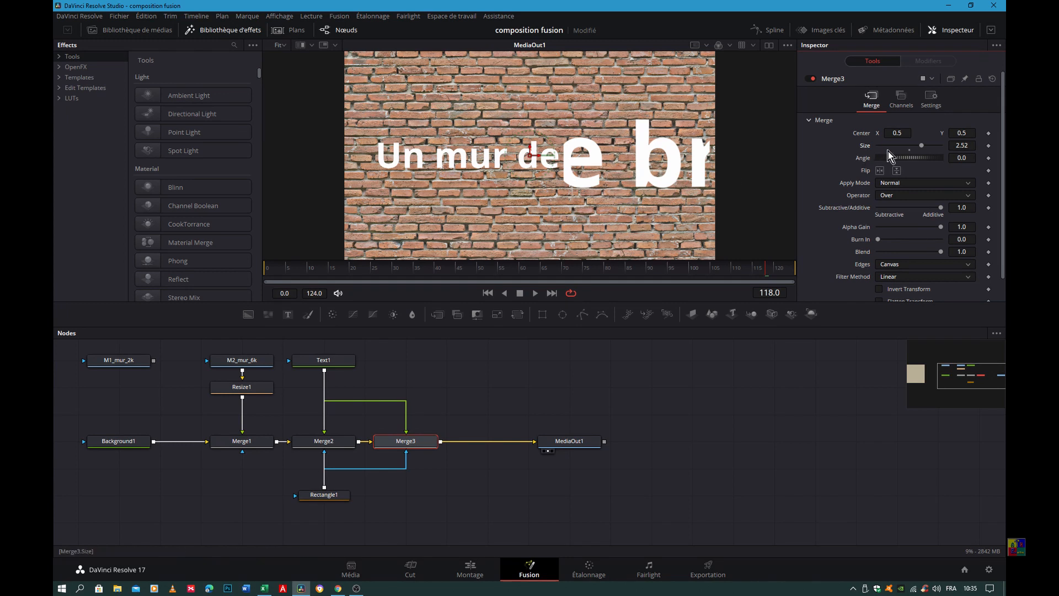
left_click(318, 446)
left_click(876, 103)
left_click_drag(915, 146, 905, 147)
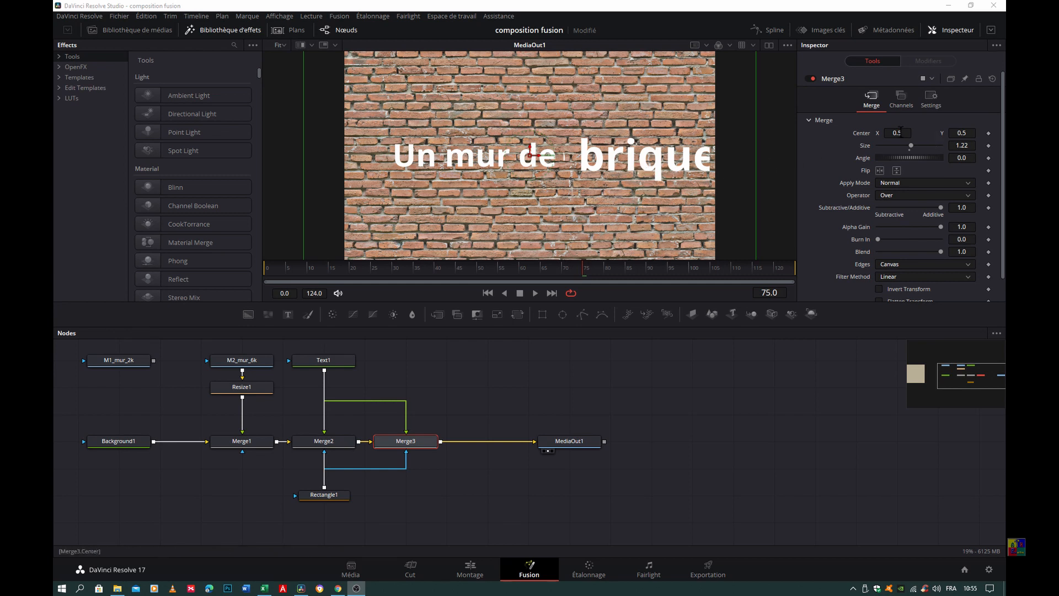
Move Merge3's center X to about 0.45 and set its size to 1.25
left_click_drag(901, 131, 887, 131)
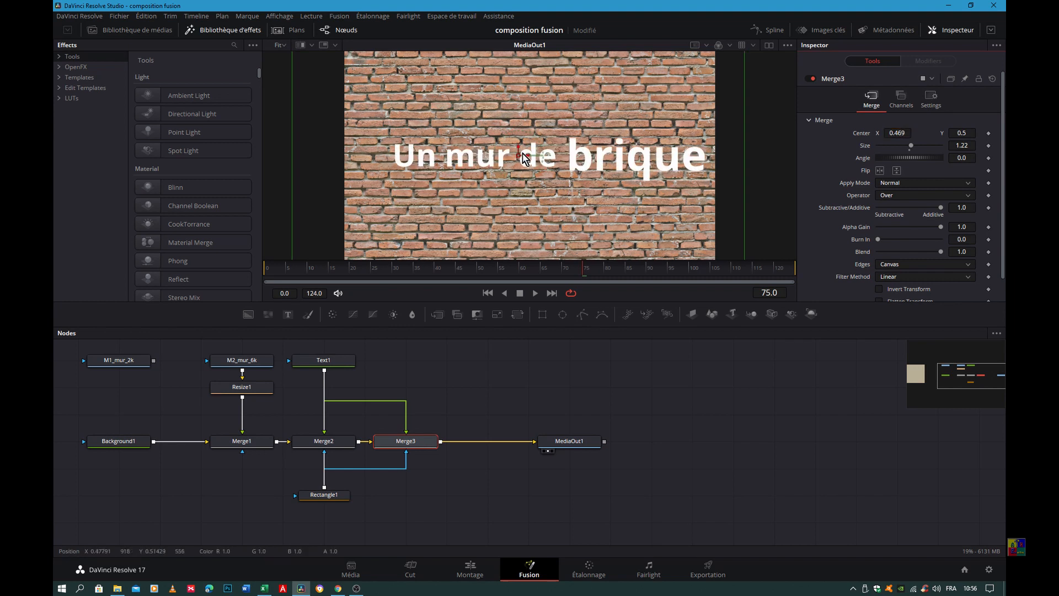
mouse_move(519, 159)
left_mouse_down()
mouse_move(543, 157)
mouse_move(521, 162)
left_mouse_up()
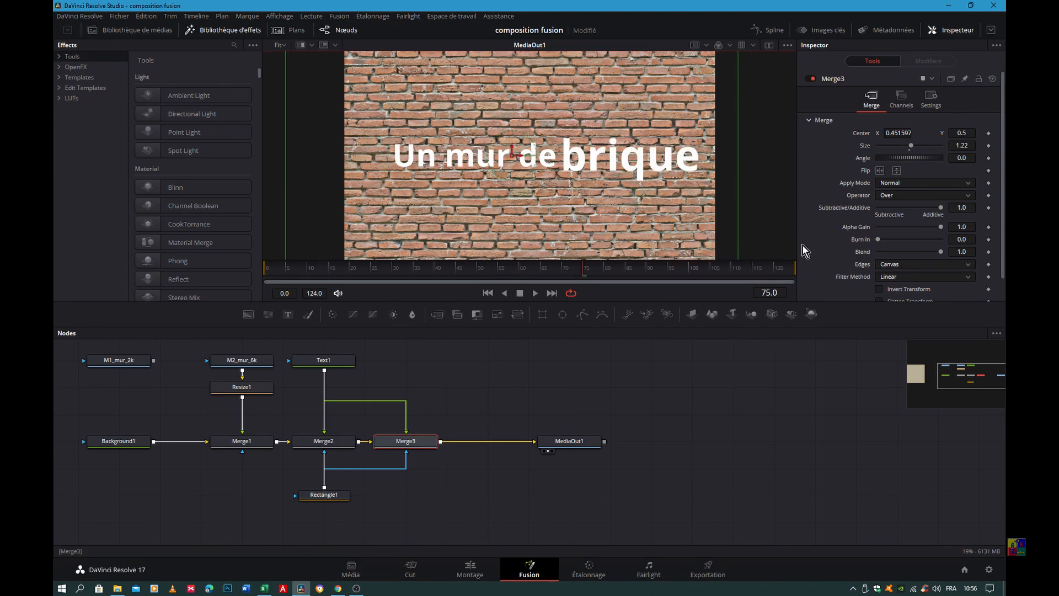
left_click(969, 145)
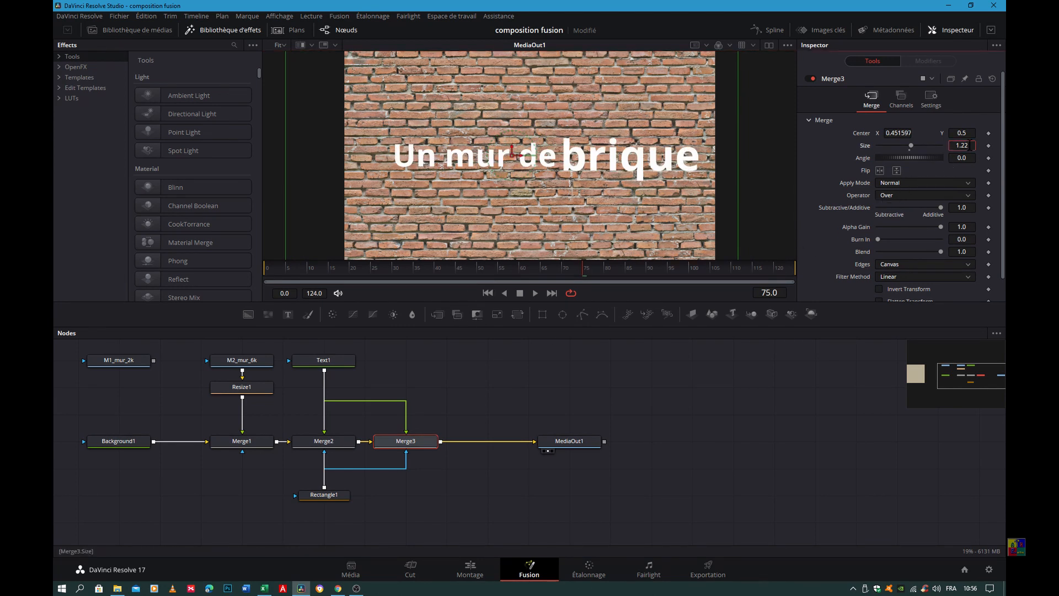
type("3")
key("Tab")
double_click(967, 145)
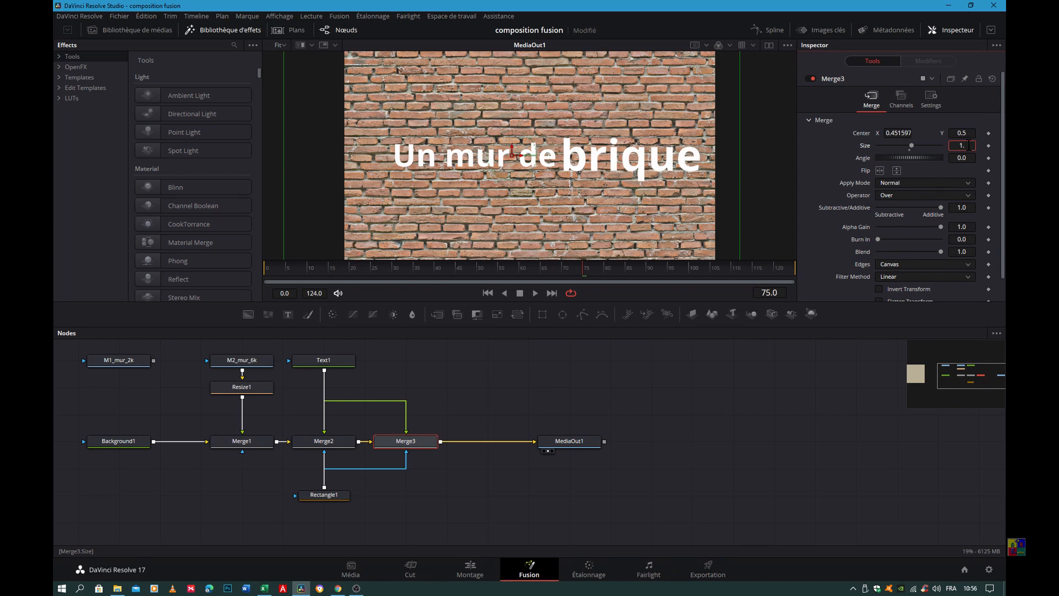
key("Tab")
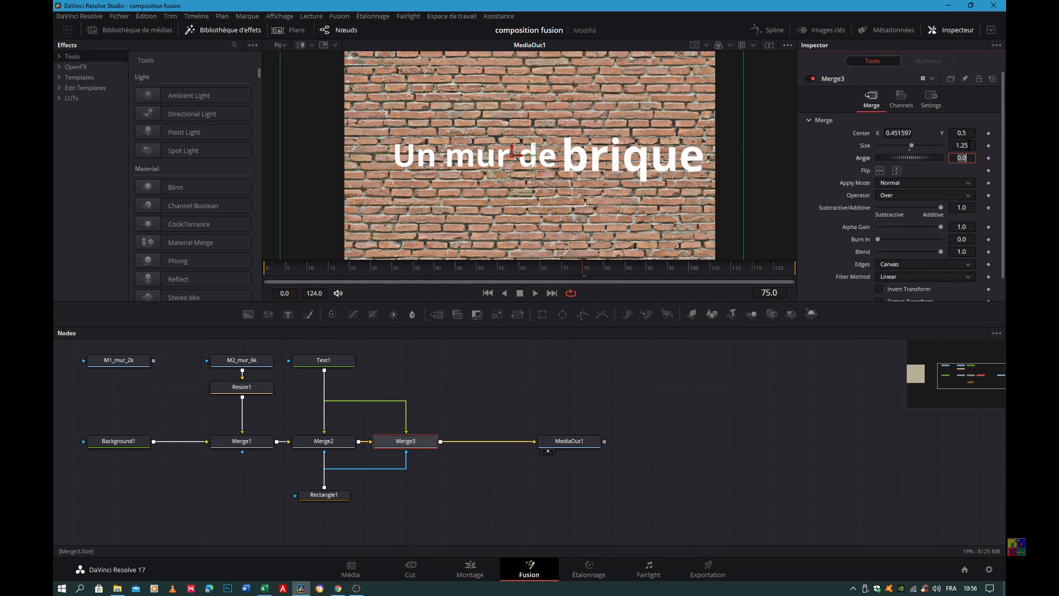
Set Merge2's size to 0.7 and shift its text slightly to the right in the viewer
left_click(336, 450)
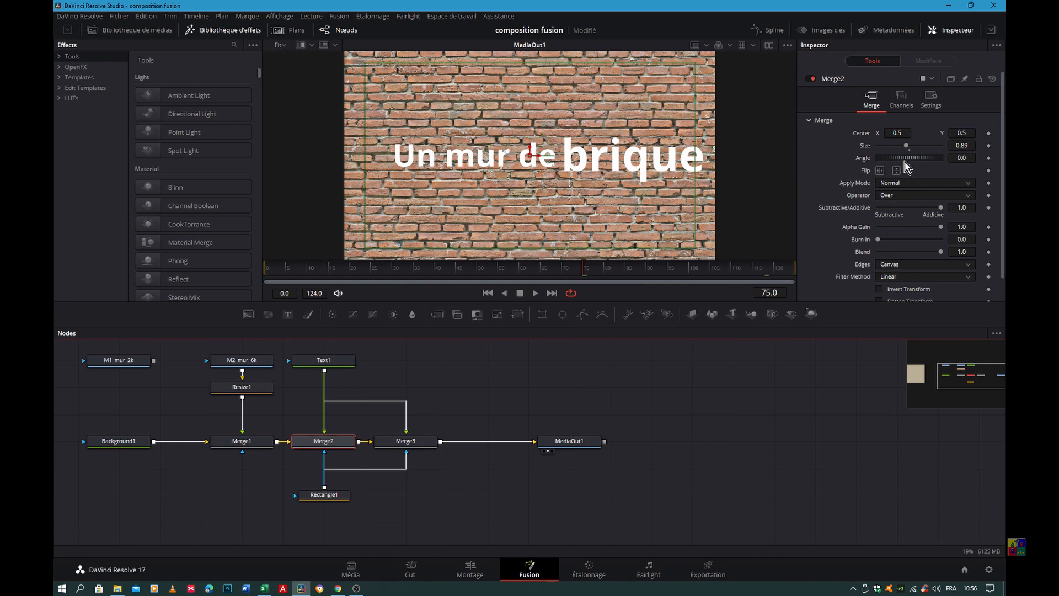
left_click(970, 145)
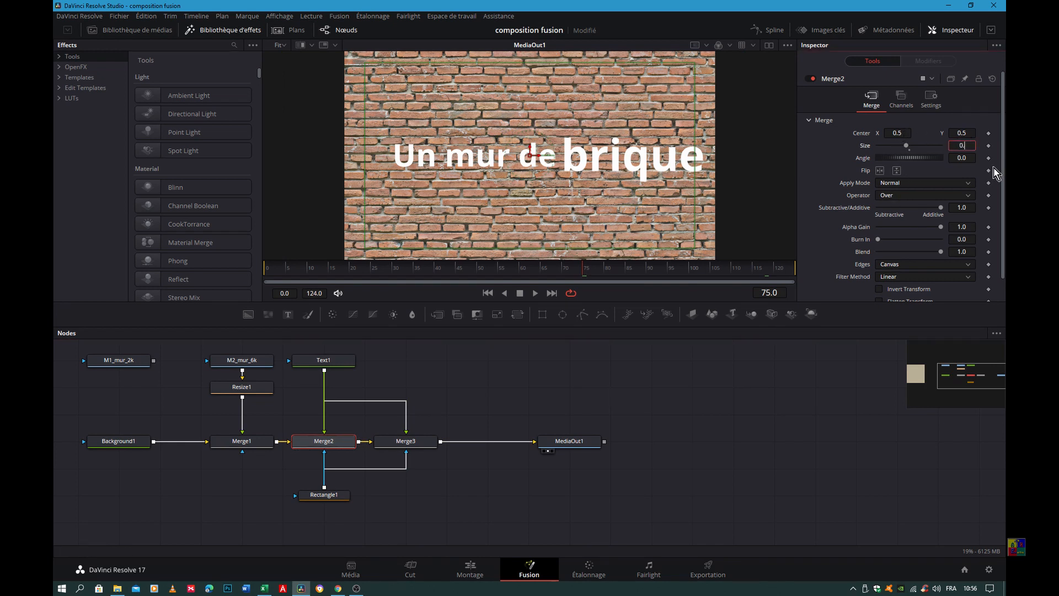
key("Tab")
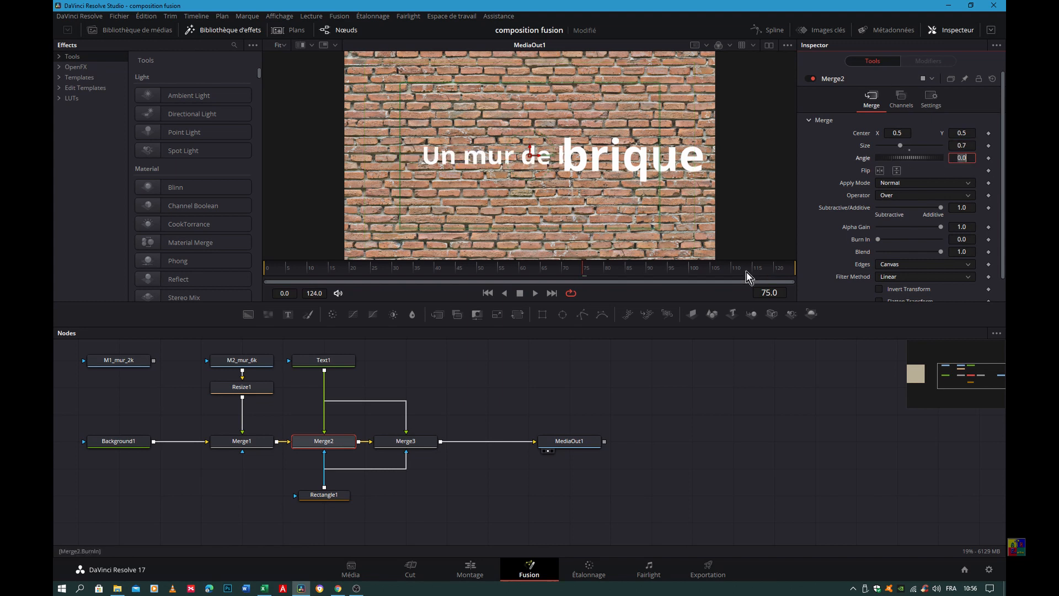
left_click_drag(540, 155, 545, 154)
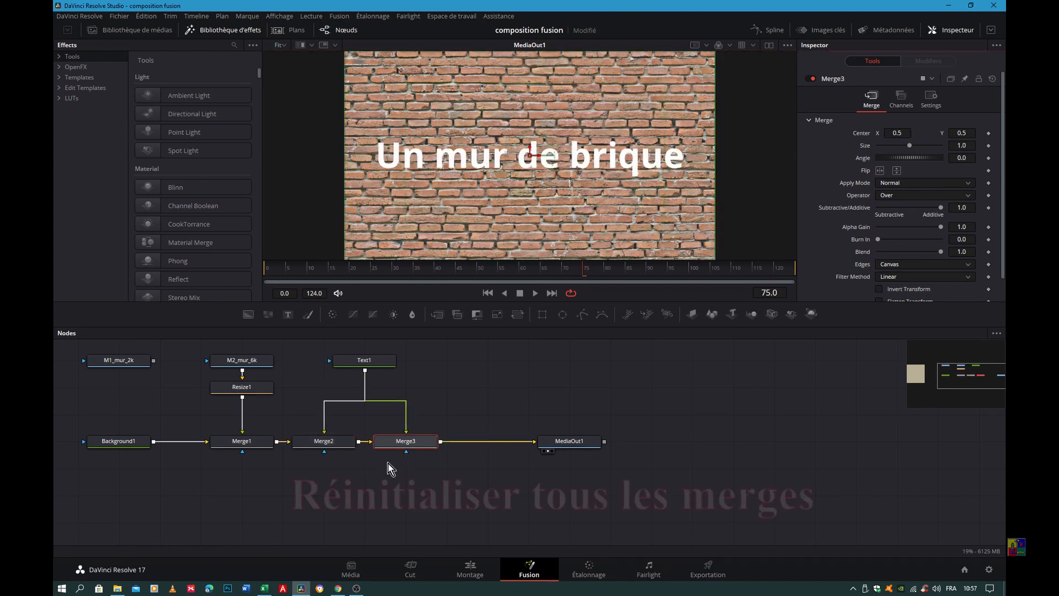
Move MediaOut1 farther right, insert a Merge node after Merge3, and connect Text1 to its foreground
left_click(375, 362)
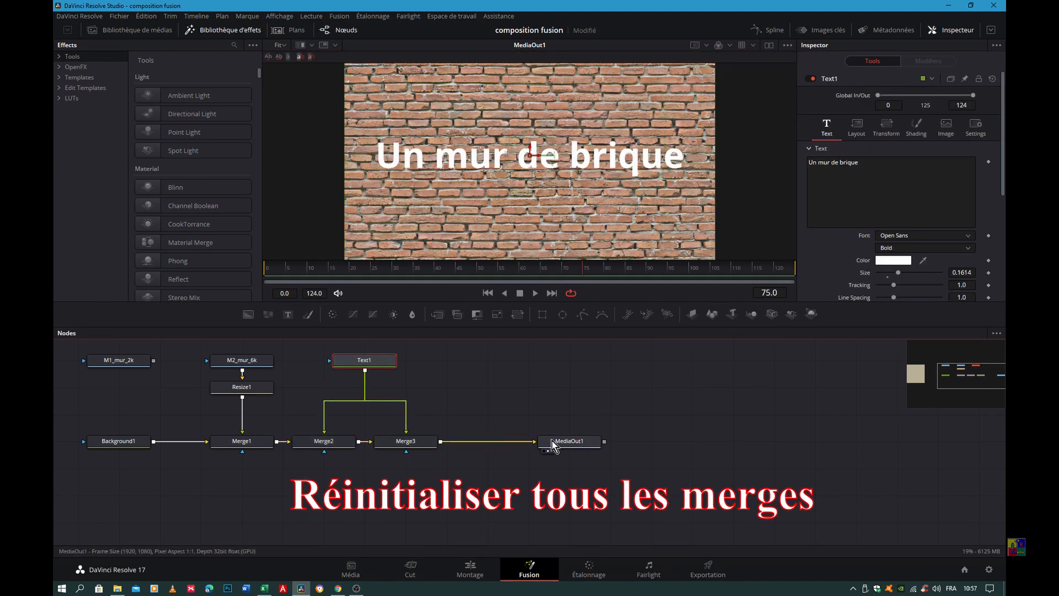
left_click_drag(579, 441, 620, 442)
left_click(414, 444)
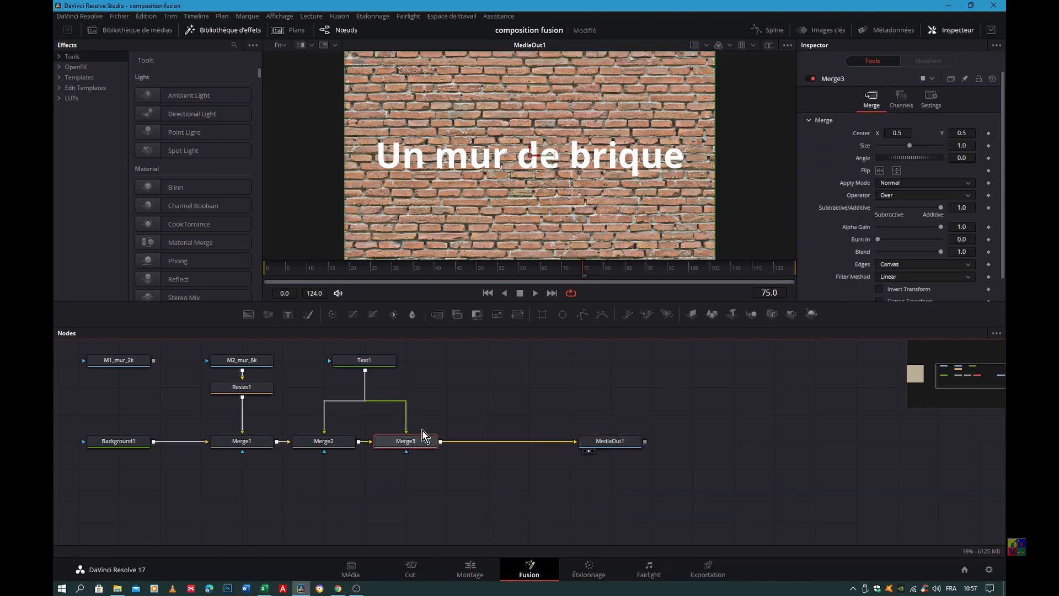
left_click(437, 315)
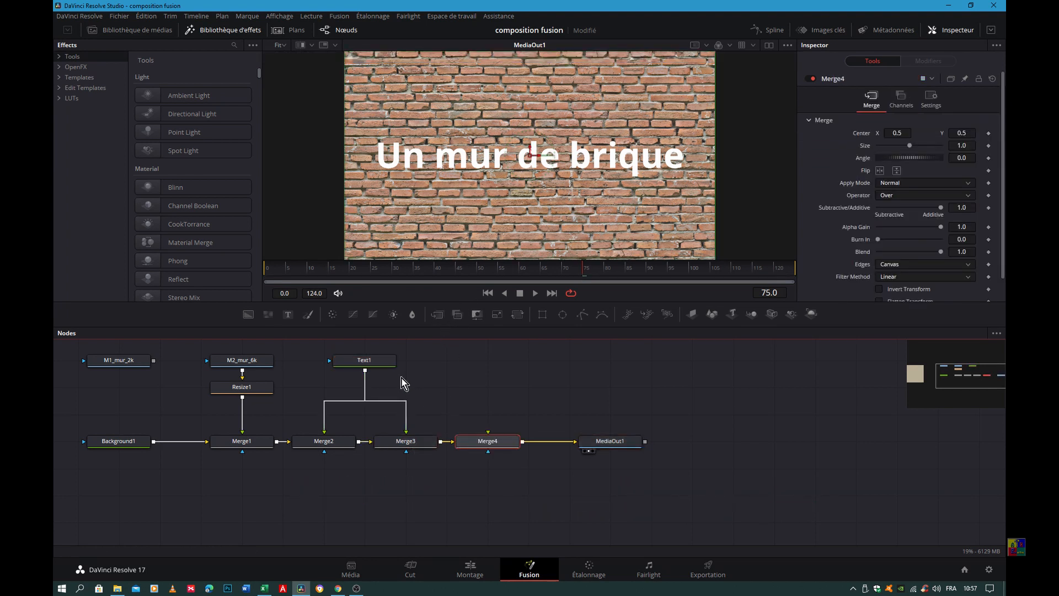
left_click_drag(365, 373, 489, 435)
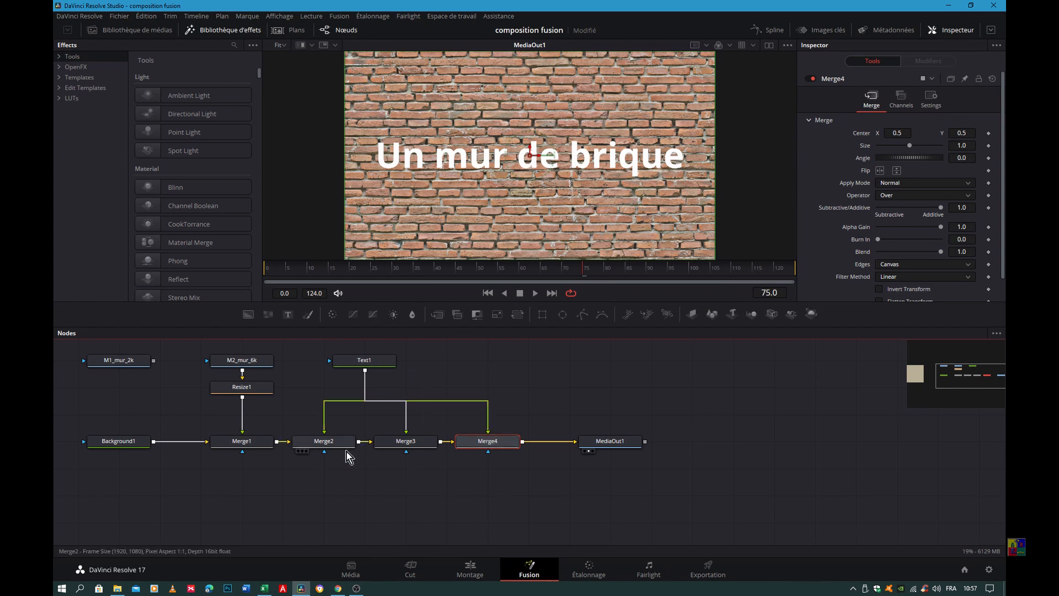
Lower Merge3's copy of the text by setting its center Y to 0.303
left_click(333, 444)
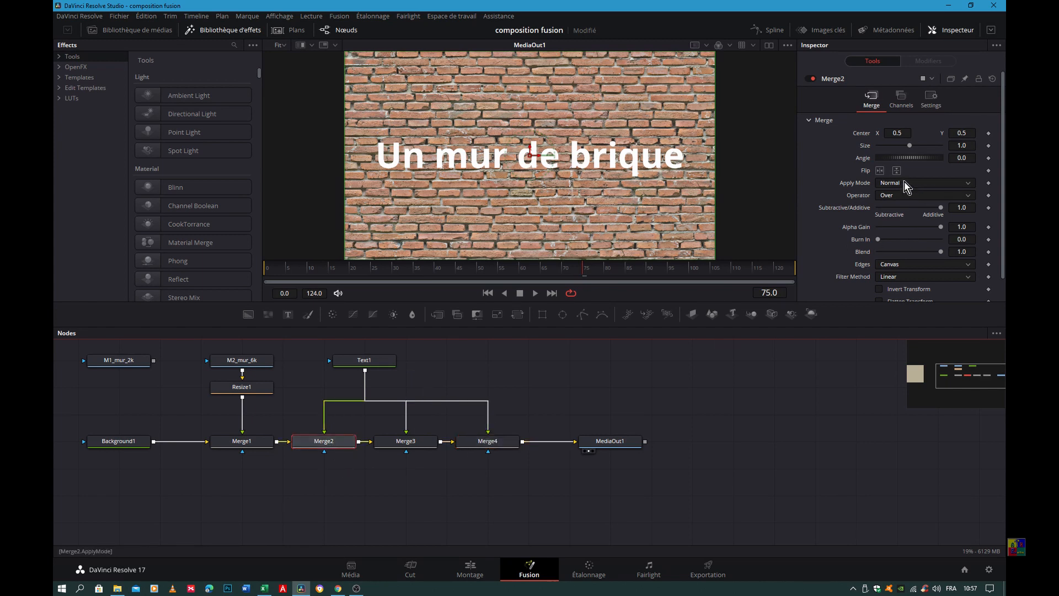
left_click(419, 442)
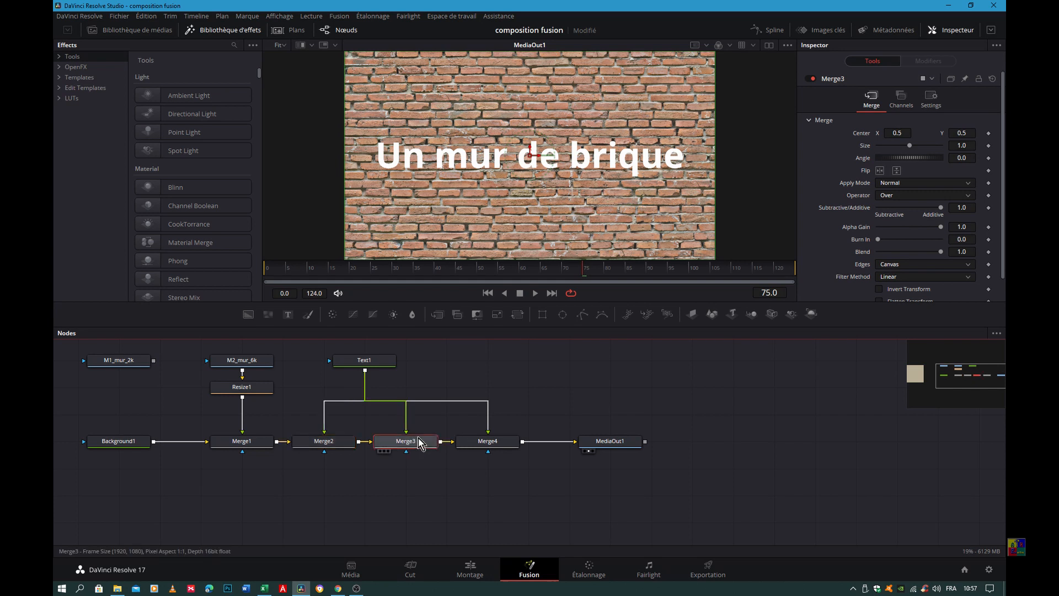
left_click_drag(963, 134, 915, 134)
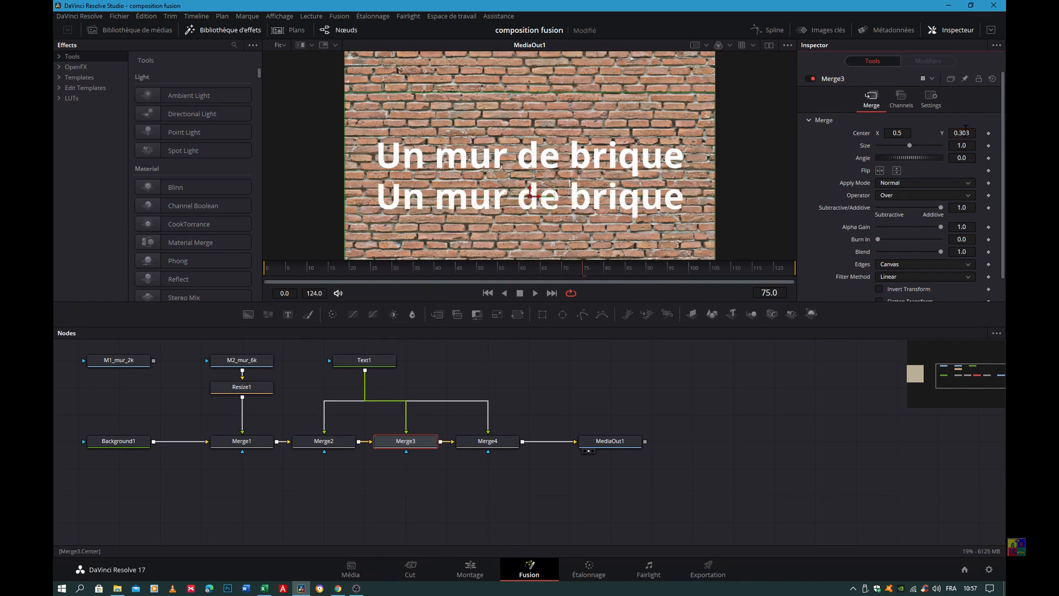
Raise Merge4's copy of the text by setting its center Y to 0.705
left_click(496, 444)
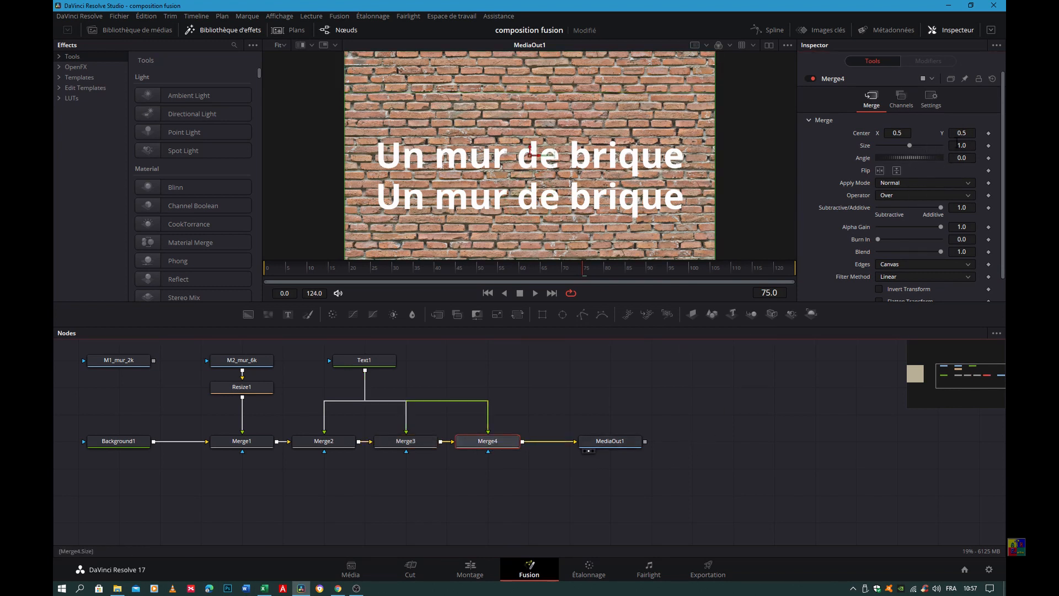
double_click(960, 133)
type("0.705")
key("Return")
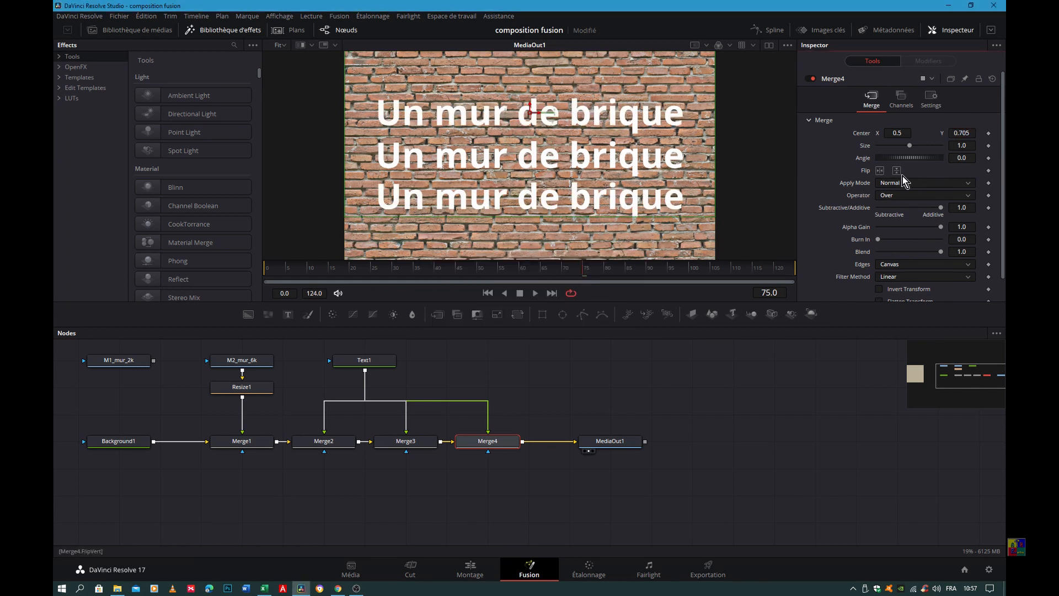
Rotate Merge4's text to an angle of about 39.1 and Merge3's text to about -20.9
left_click_drag(892, 161, 893, 167)
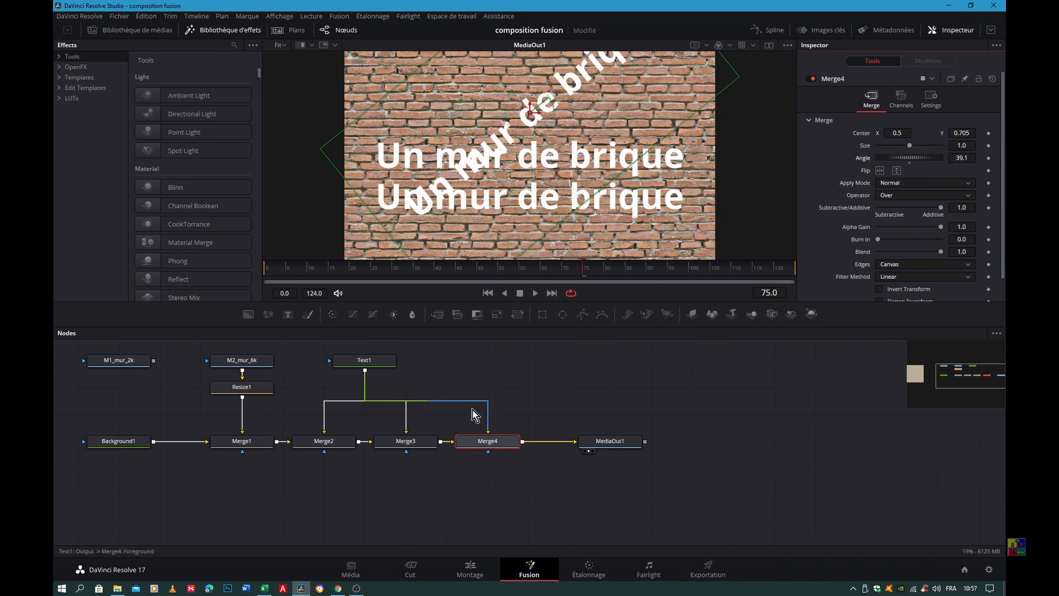
left_click(384, 447)
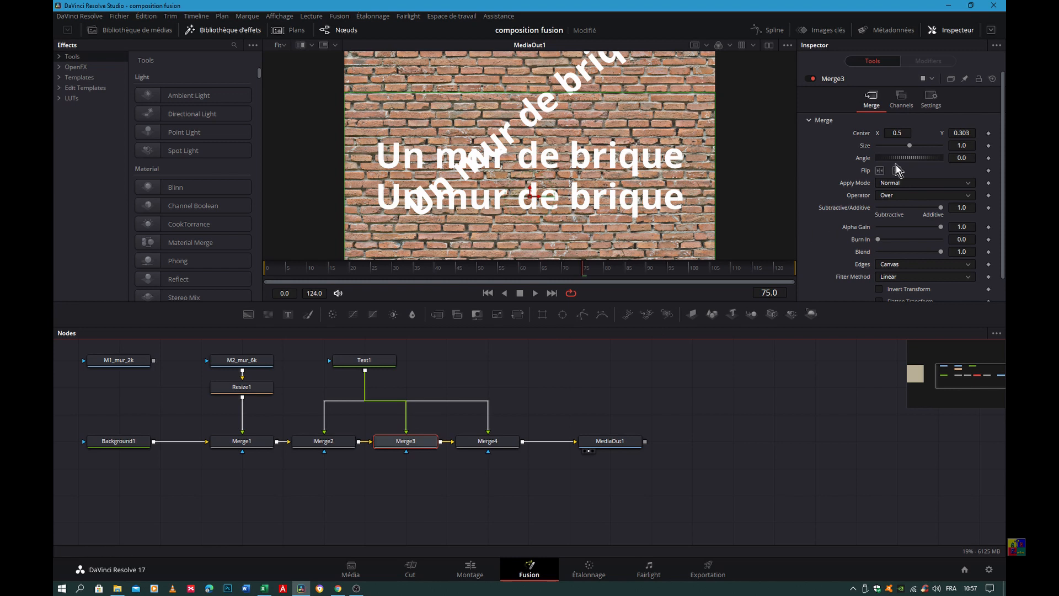
left_click_drag(907, 160, 904, 162)
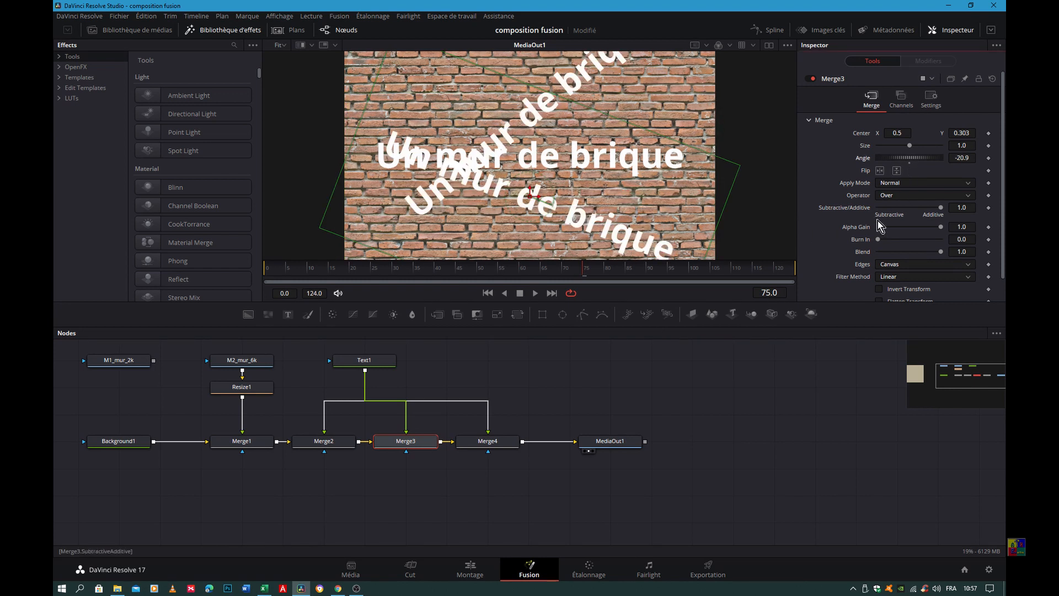
Shift Merge2's text right to a center X of about 0.736 and reduce its size so it fits inside the frame
left_click(333, 446)
mouse_move(891, 134)
left_mouse_down()
mouse_move(951, 134)
mouse_move(886, 135)
left_mouse_up()
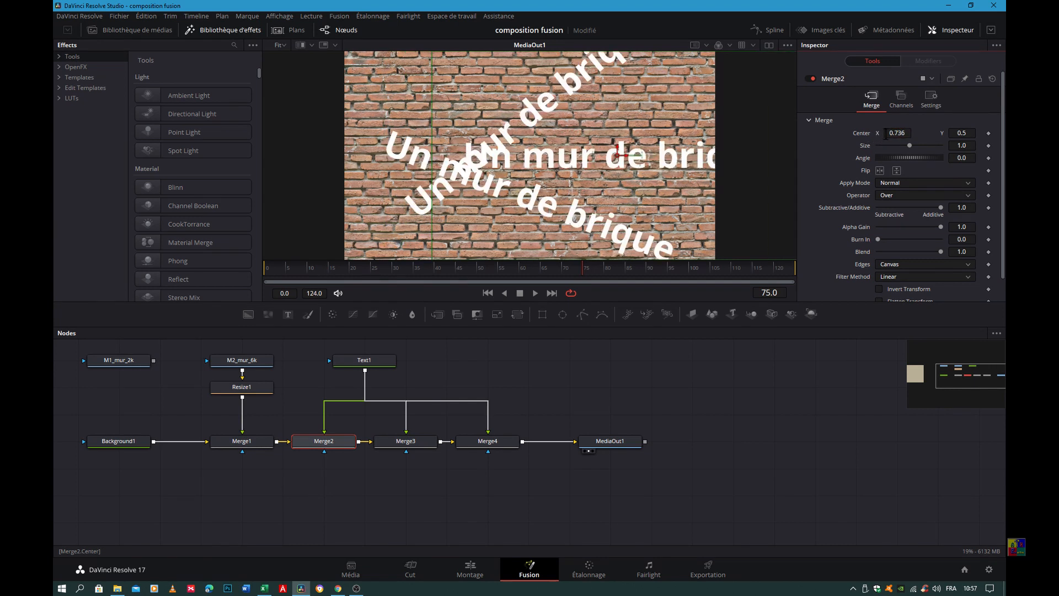
left_click_drag(909, 145, 894, 150)
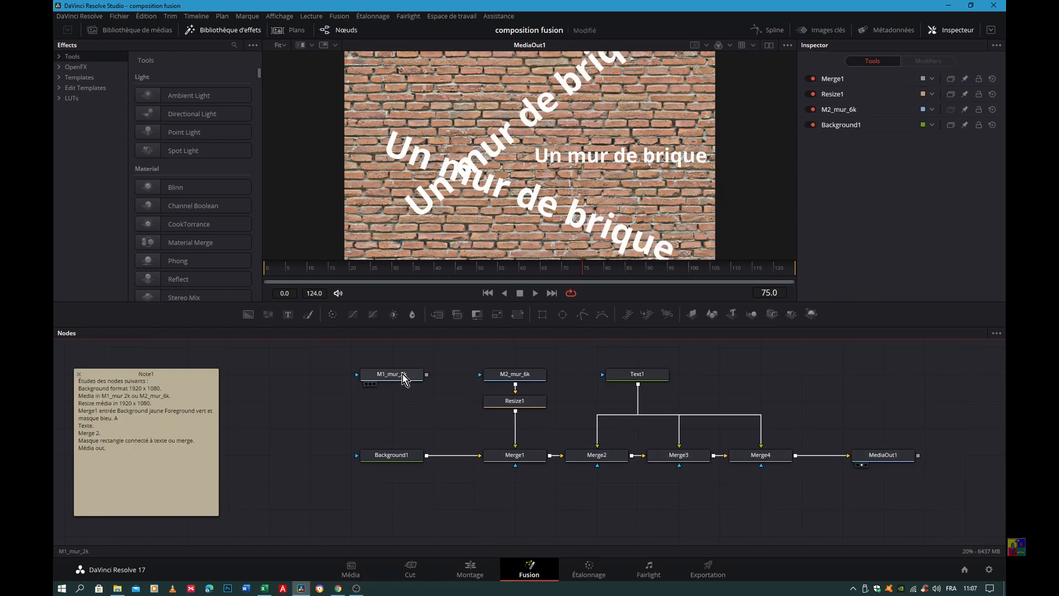
Move M1_mur_2k beside the note, and shift Background1, Merge1, Resize1 and M2_mur_6k as a group away from Merge2
left_click_drag(404, 379, 281, 405)
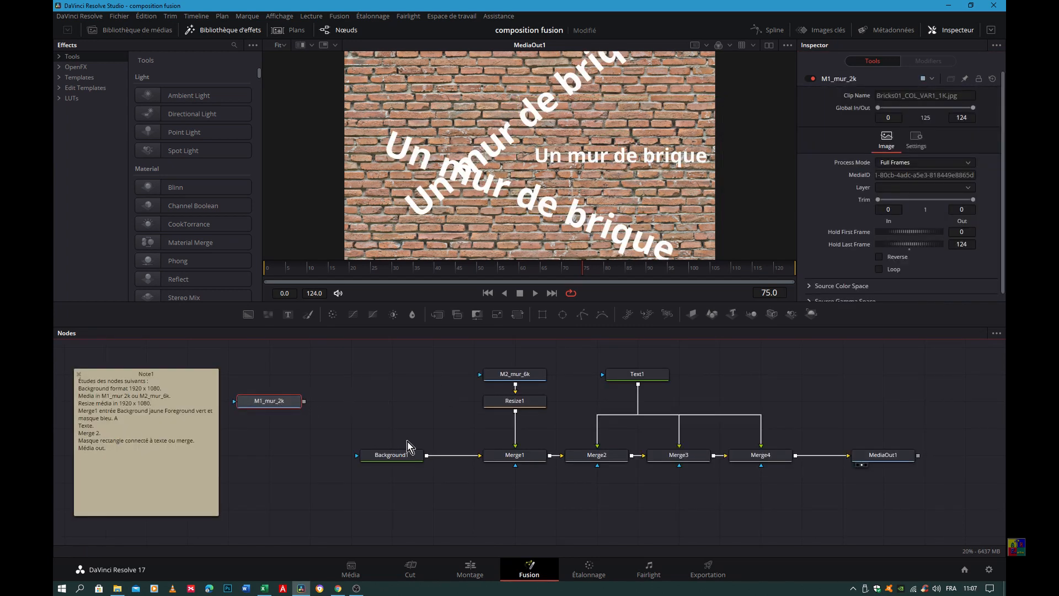
left_click_drag(399, 460, 440, 461)
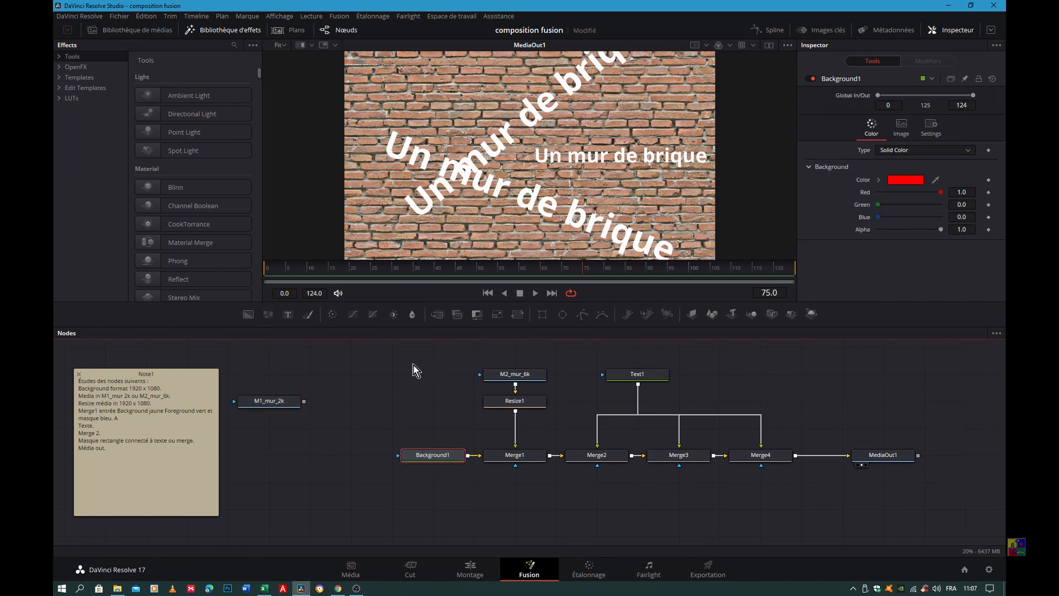
left_click_drag(380, 357, 556, 513)
left_click_drag(524, 378, 442, 378)
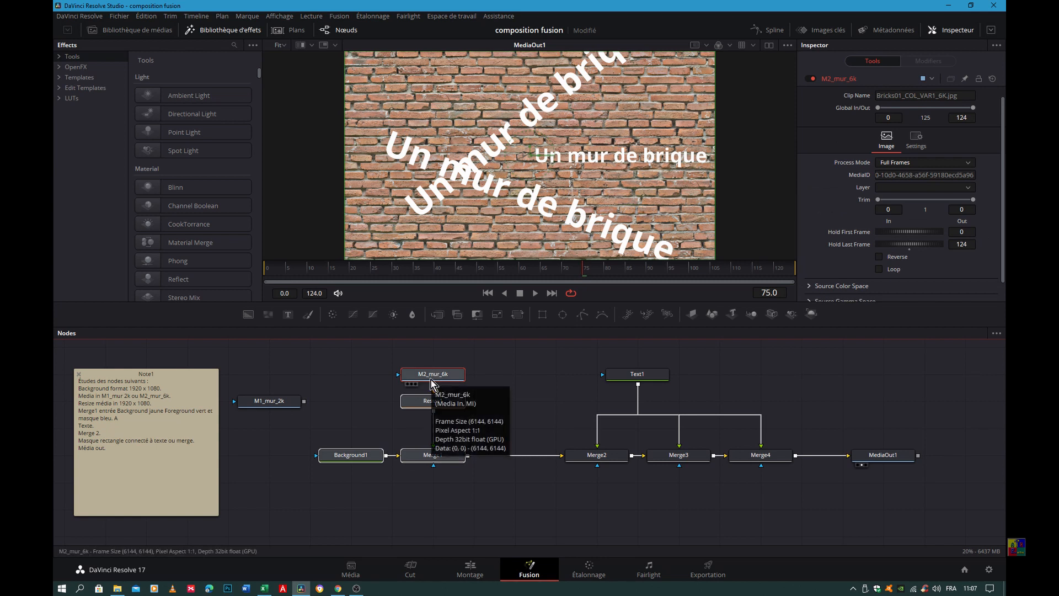
Add an Underlay behind the selected Background1, Merge1, Resize1 and M2_mur_6k nodes, and narrow both its sides to fit them
key("shift+space")
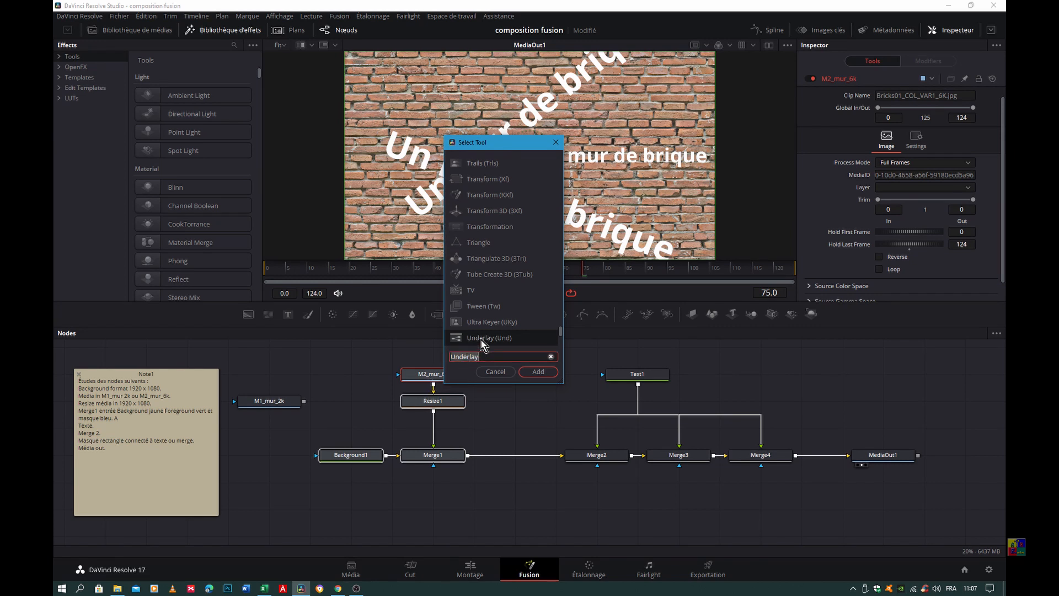
left_click(536, 372)
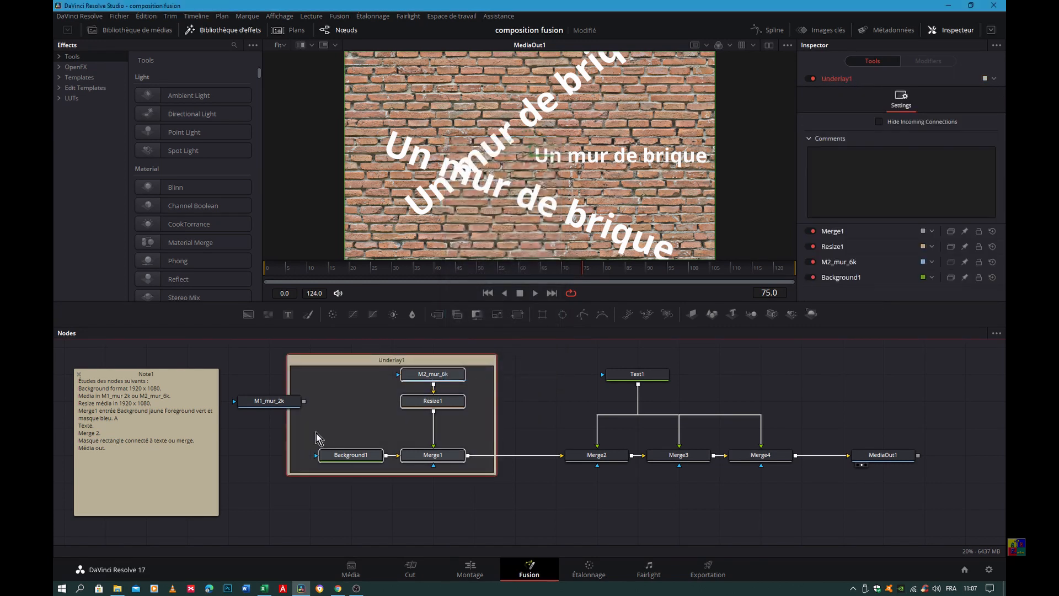
left_click_drag(309, 436, 310, 436)
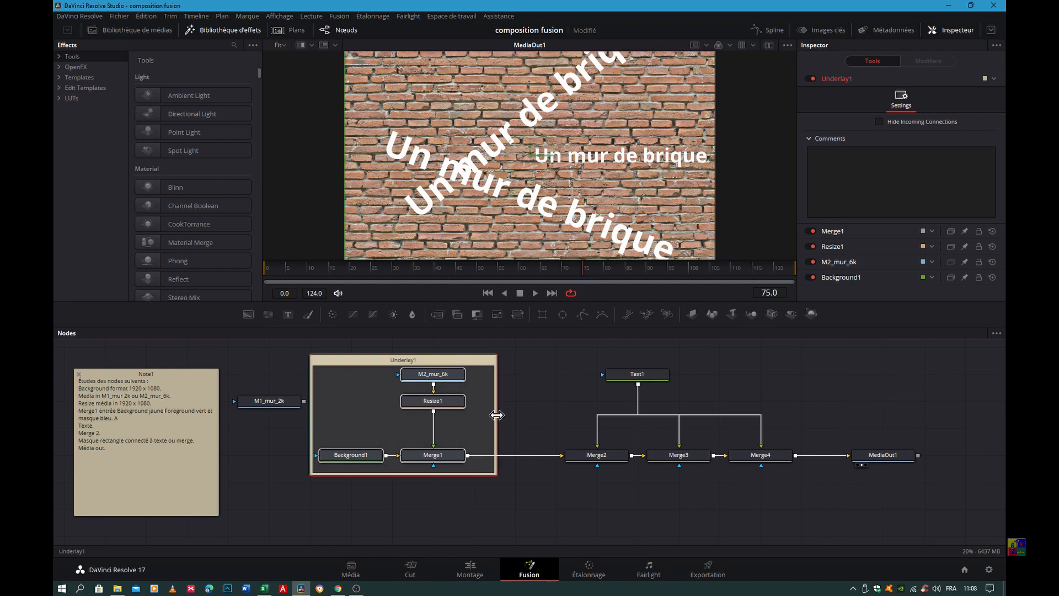
left_click_drag(496, 417, 481, 417)
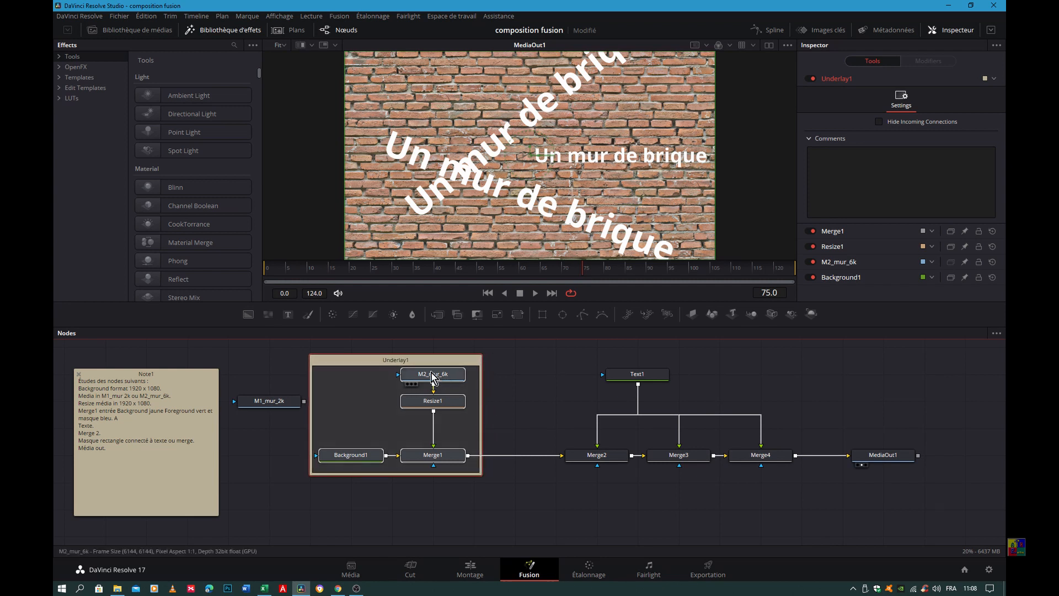
Rename the underlay as U1_base, keeping the names of the nodes it contains
left_click(394, 479)
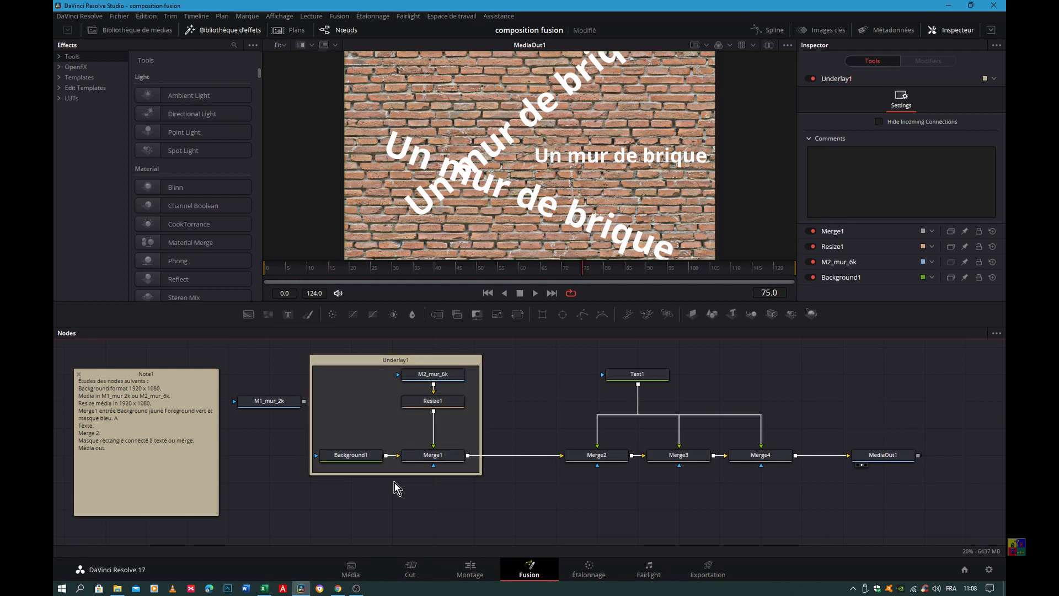
left_click(404, 360)
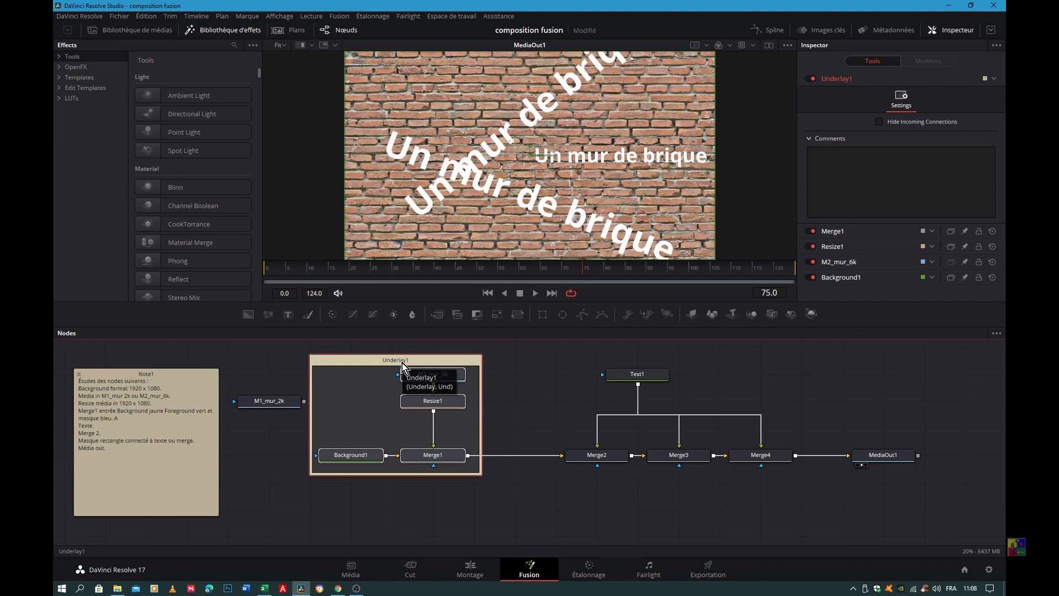
key("F2")
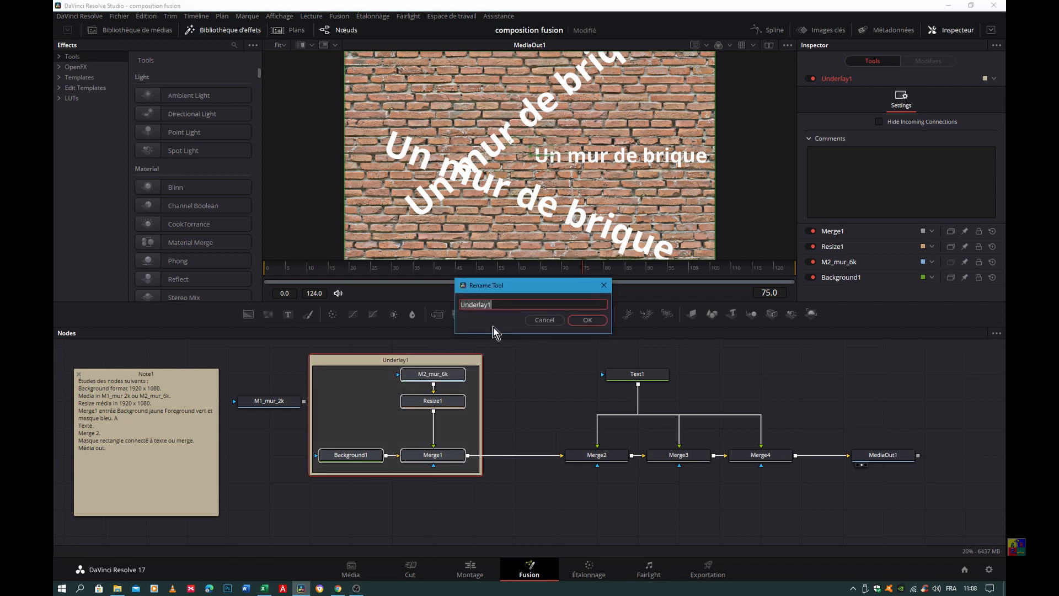
type("U1_base")
left_click(580, 321)
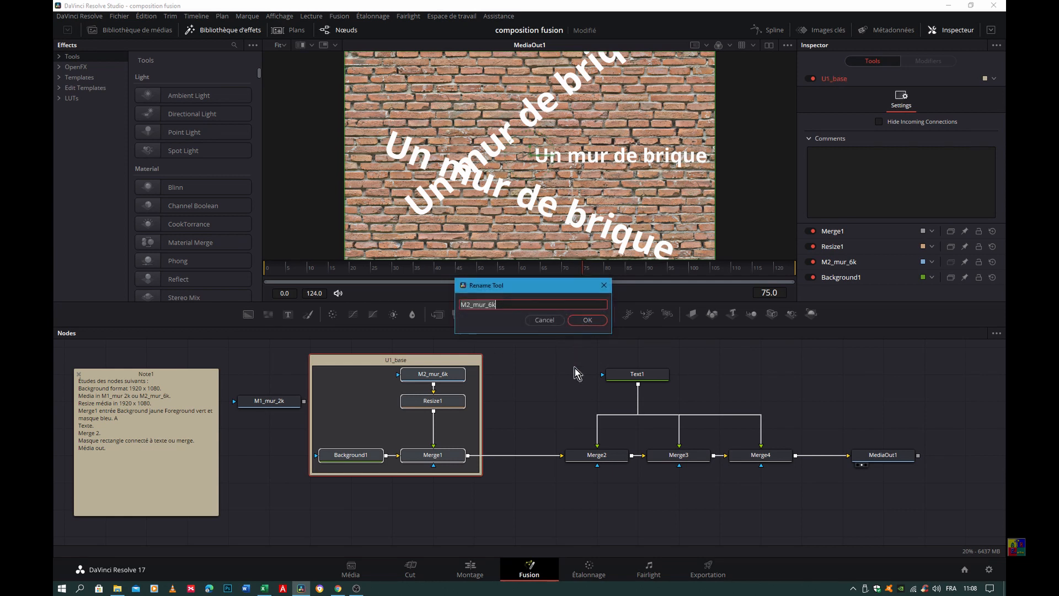
left_click(588, 321)
left_click(588, 322)
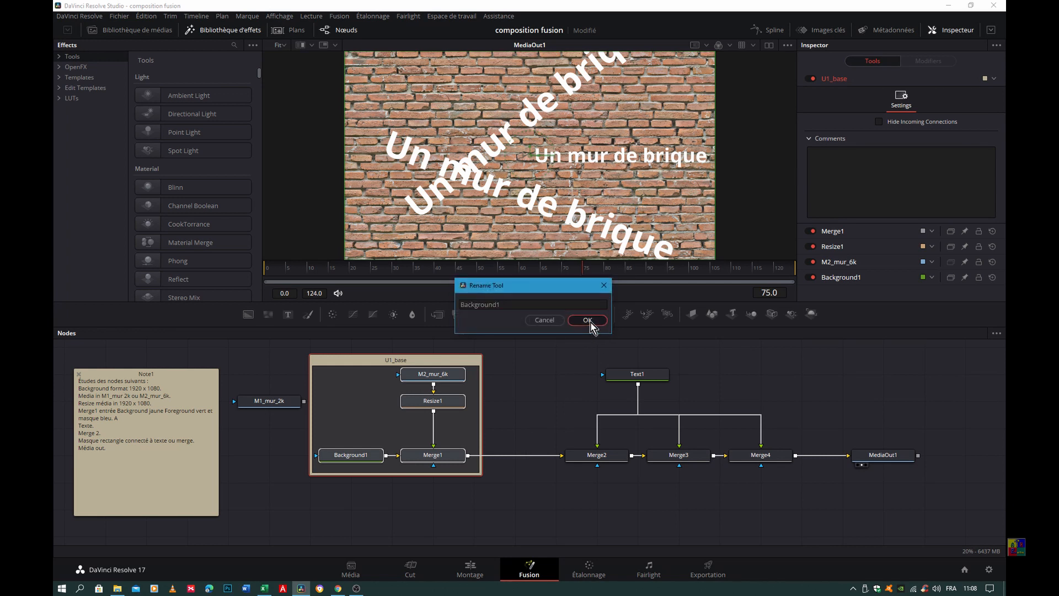
left_click(589, 321)
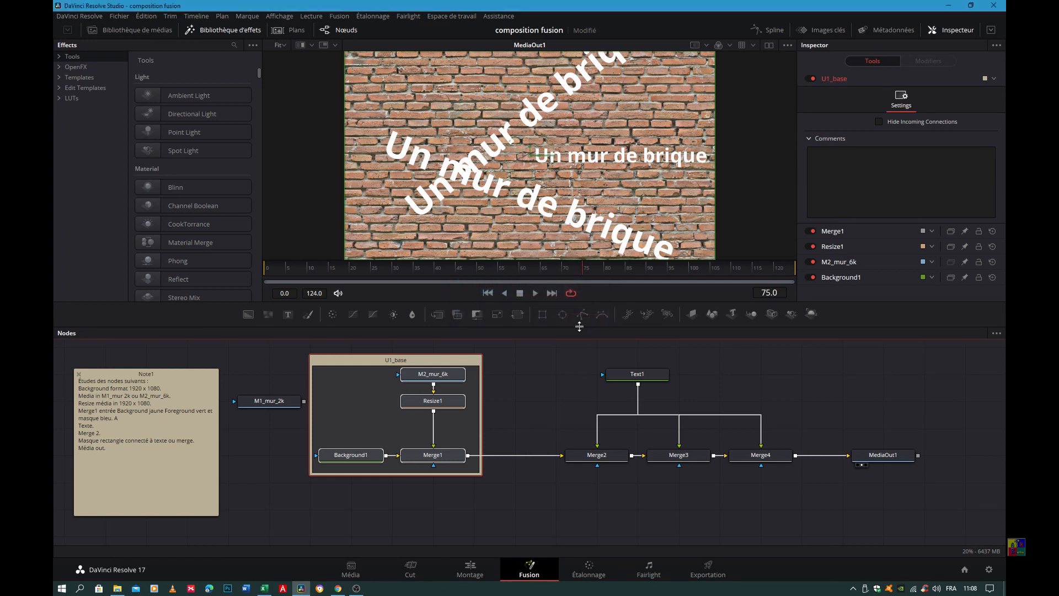
Shift U1_base lower with its contents, and move M2_mur_6k, Resize1, Merge1 and Background1 out of it one by one
left_click_drag(362, 368, 379, 391)
left_click_drag(561, 455, 578, 474)
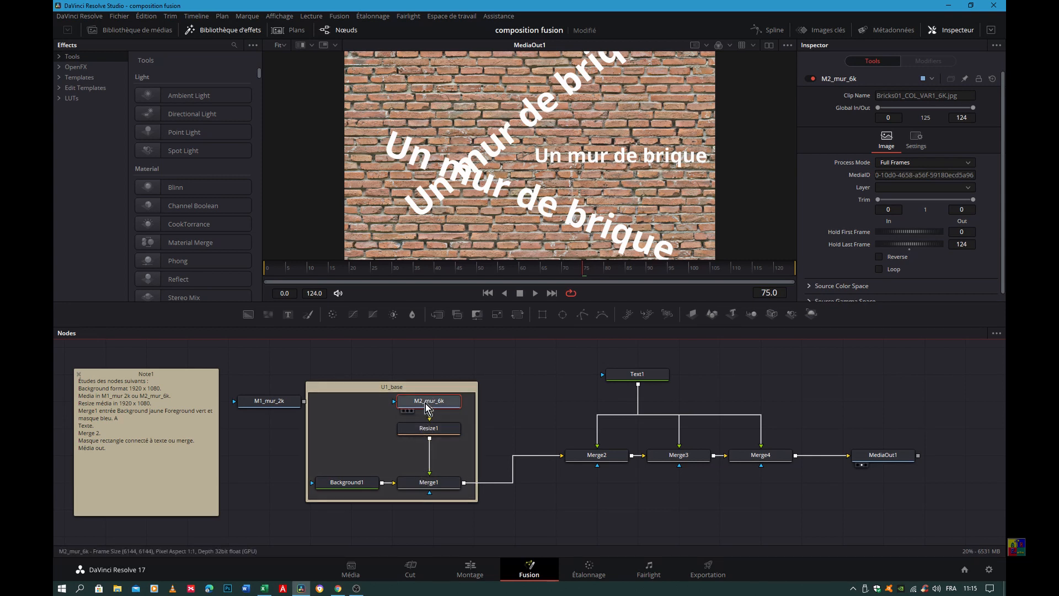
left_click_drag(427, 408, 527, 388)
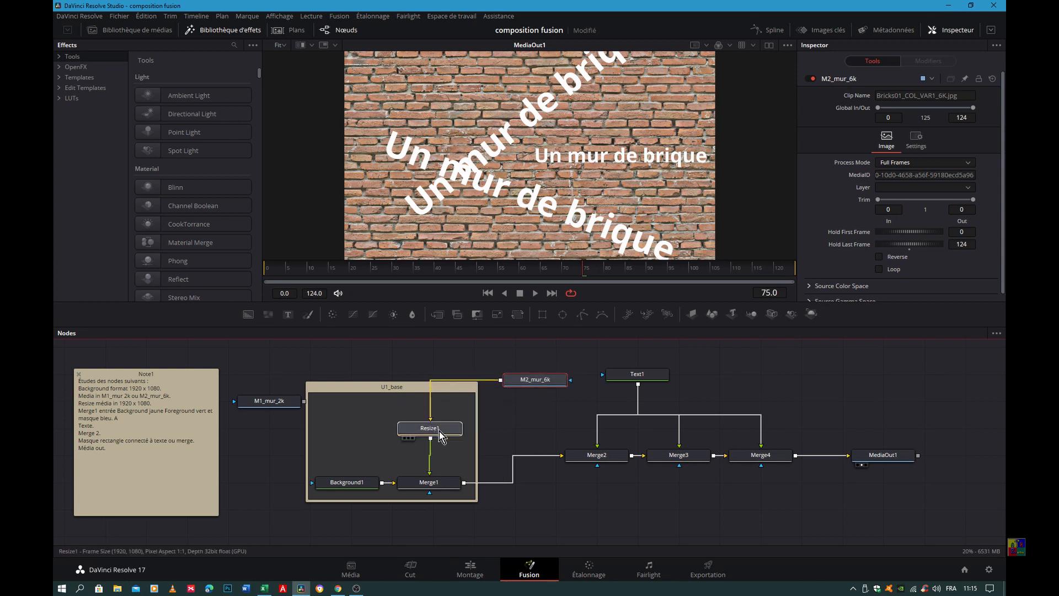
left_click_drag(439, 431, 528, 425)
left_click(430, 483)
left_click_drag(431, 483, 536, 501)
left_click_drag(351, 489, 370, 532)
left_click(370, 531)
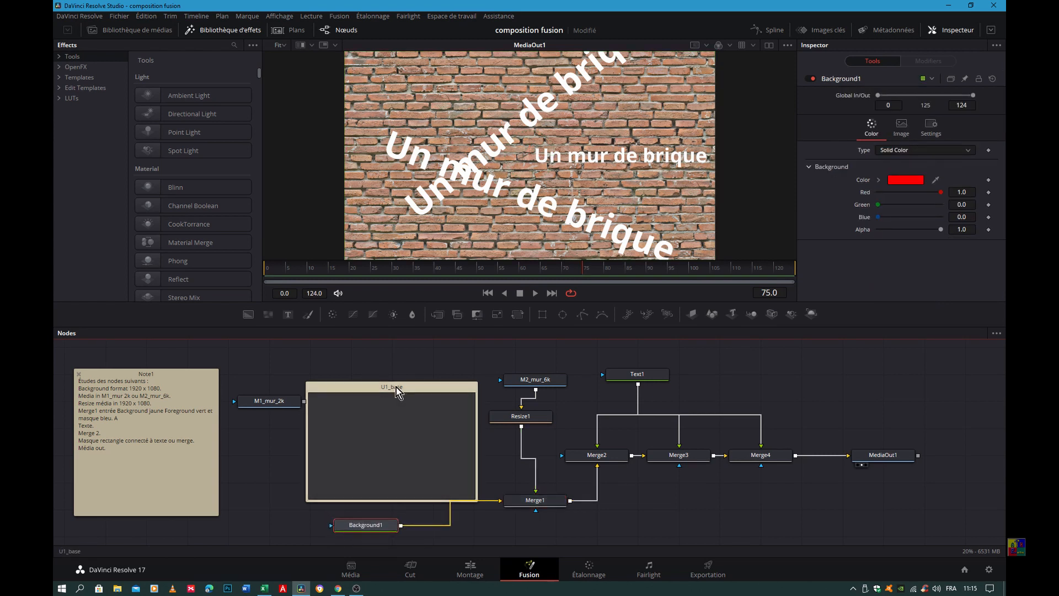
Move the empty U1_base underlay up on its own and delete it
left_click_drag(394, 374, 393, 347)
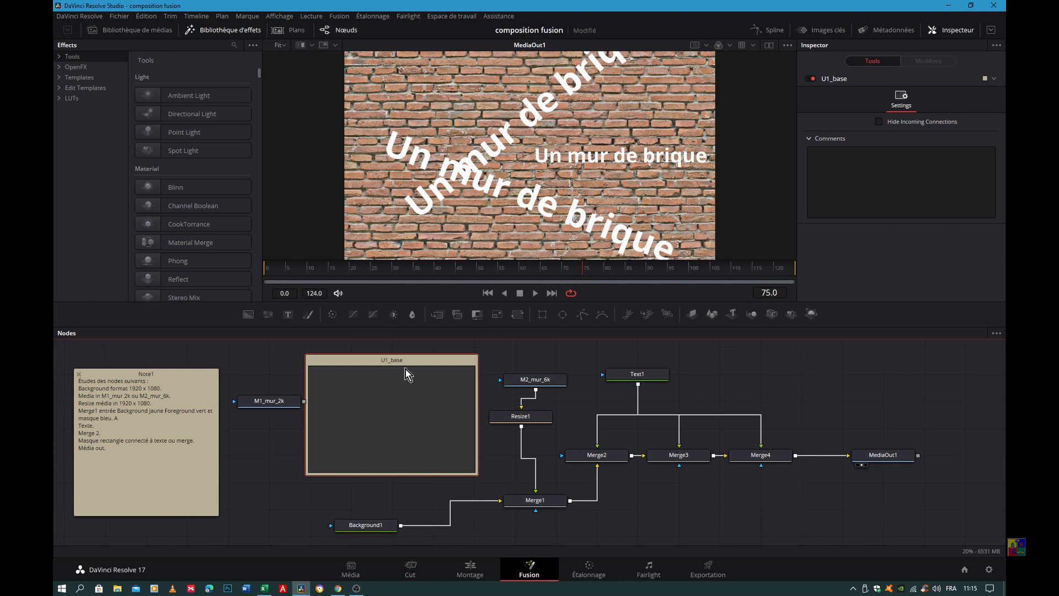
key("Delete")
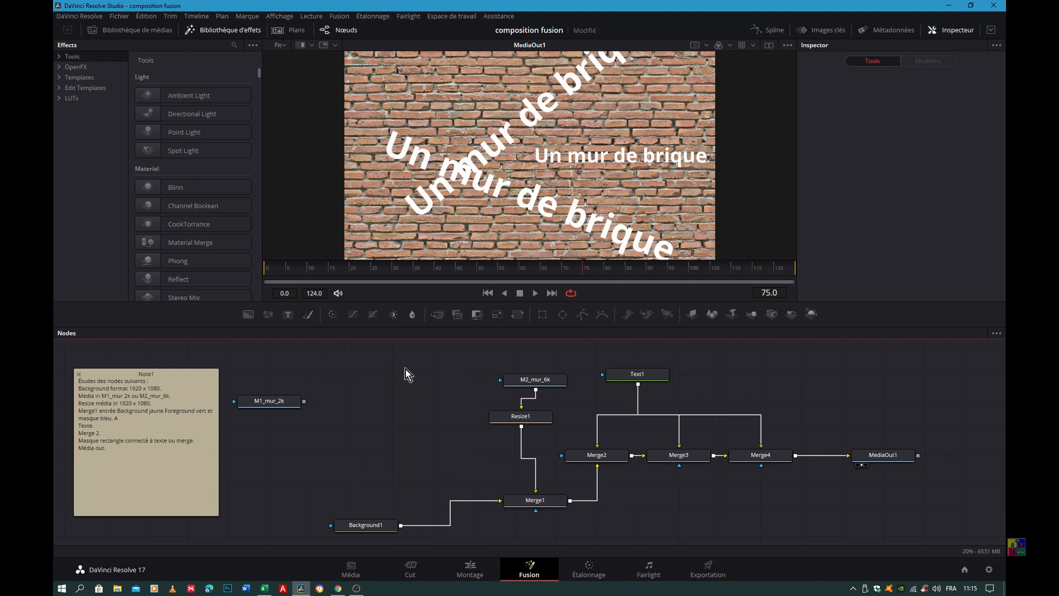
Line up Background1 and Merge1 with the merge chain again, and place Resize1 and M2_mur_6k above Merge1
left_click_drag(366, 533, 352, 462)
left_click_drag(529, 504, 467, 461)
left_click_drag(527, 415, 483, 419)
left_click_drag(534, 380, 473, 375)
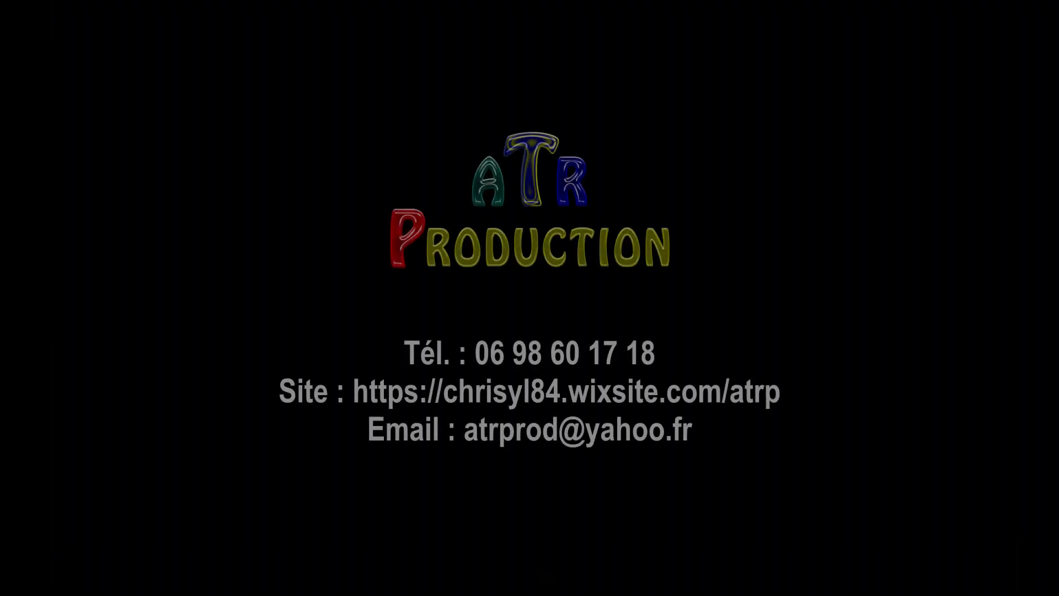